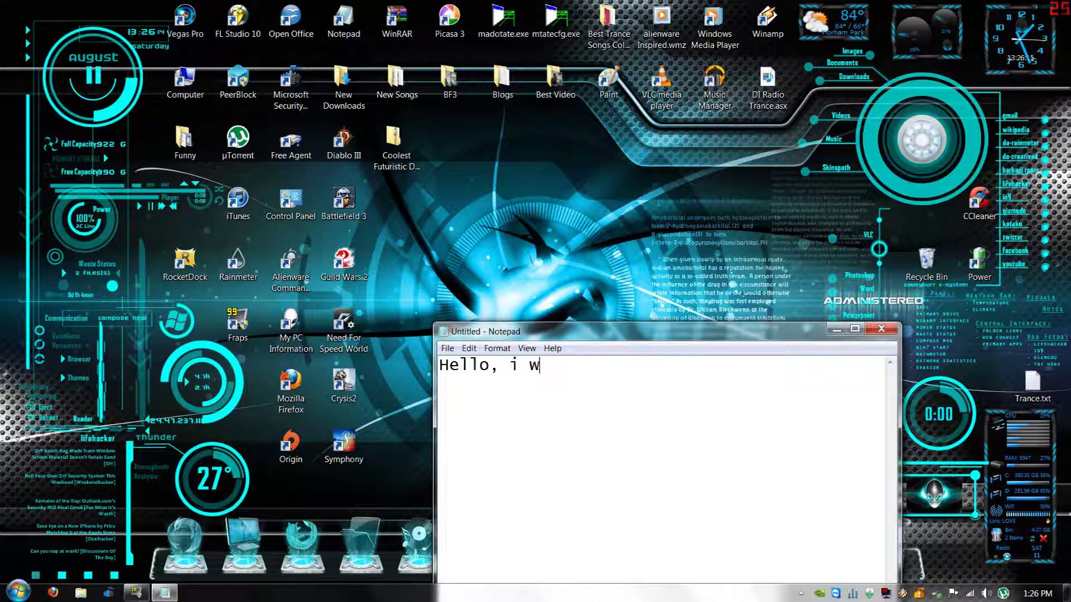
- Finish the note so it reads "Hello, i will teach you how to create a torrent file. open utorrent" and minimize its window
{"action": "type", "text": "ill teach you how to create "}
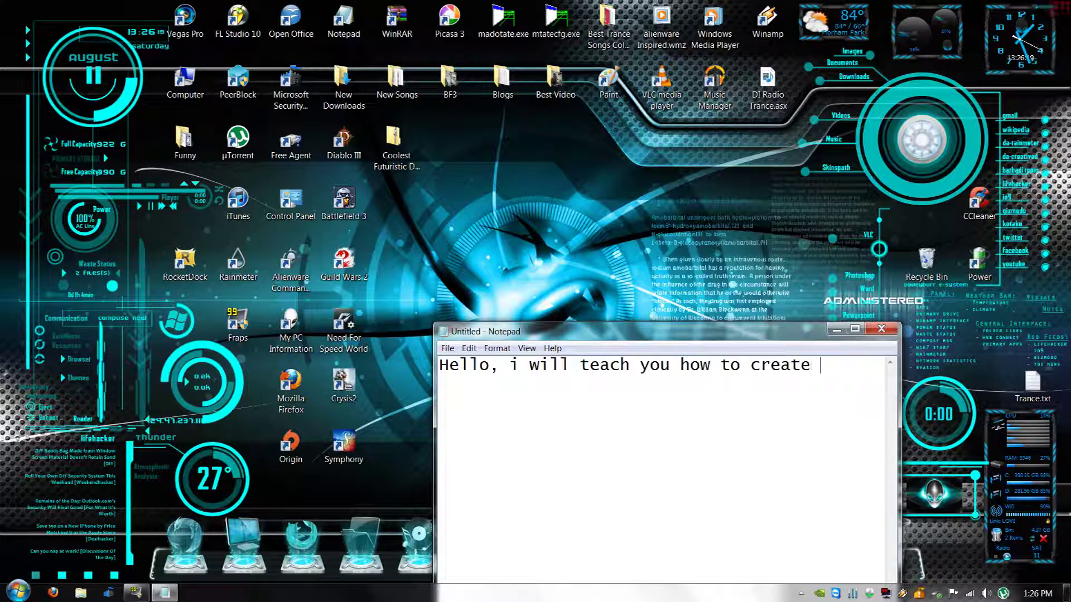
{"action": "type", "text": "a torre"}
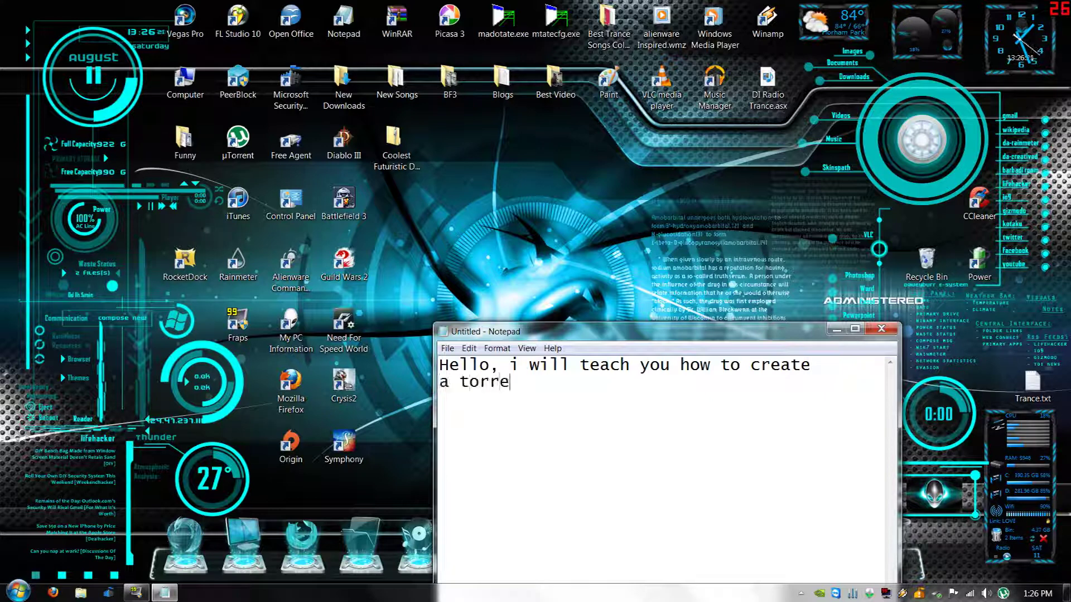
{"action": "type", "text": "nt file."}
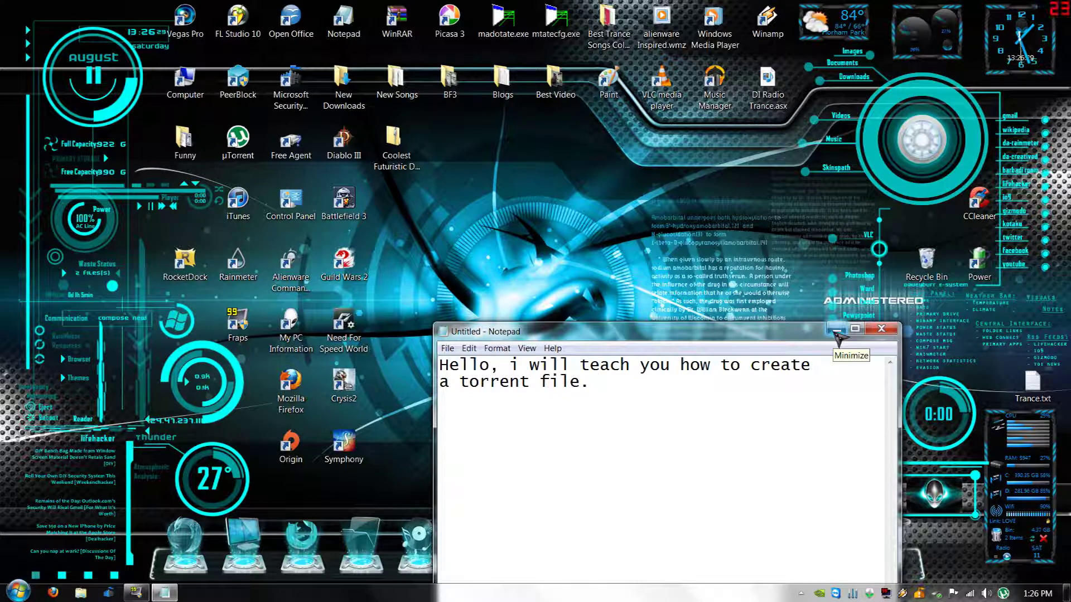
{"action": "type", "text": "open utorrent"}
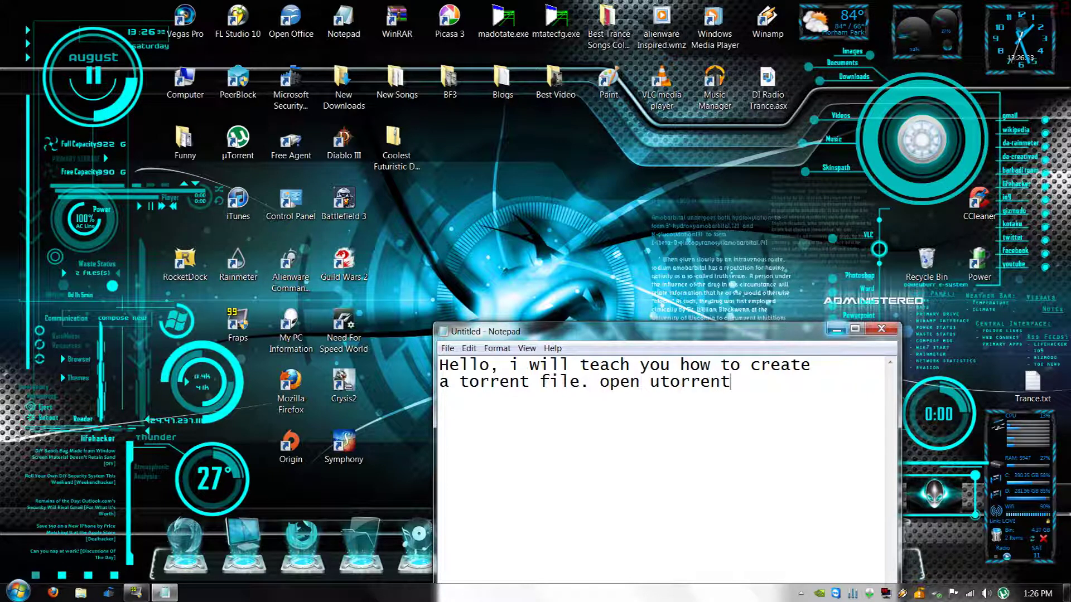
{"action": "left_click", "coordinate": [837, 330]}
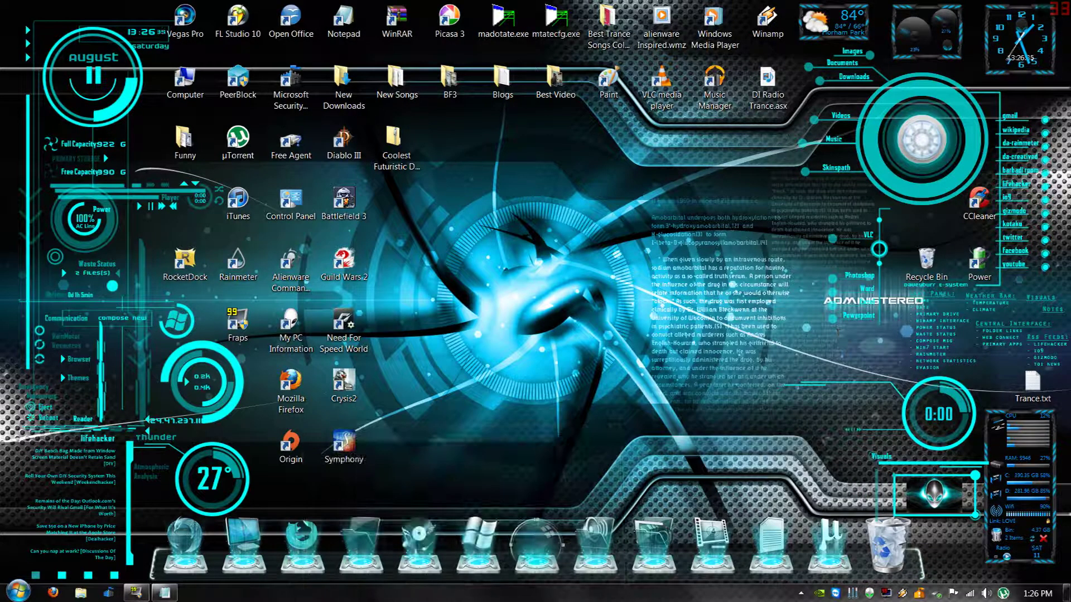
- Switch to µTorrent and start creating a new torrent
{"action": "left_click", "coordinate": [834, 532]}
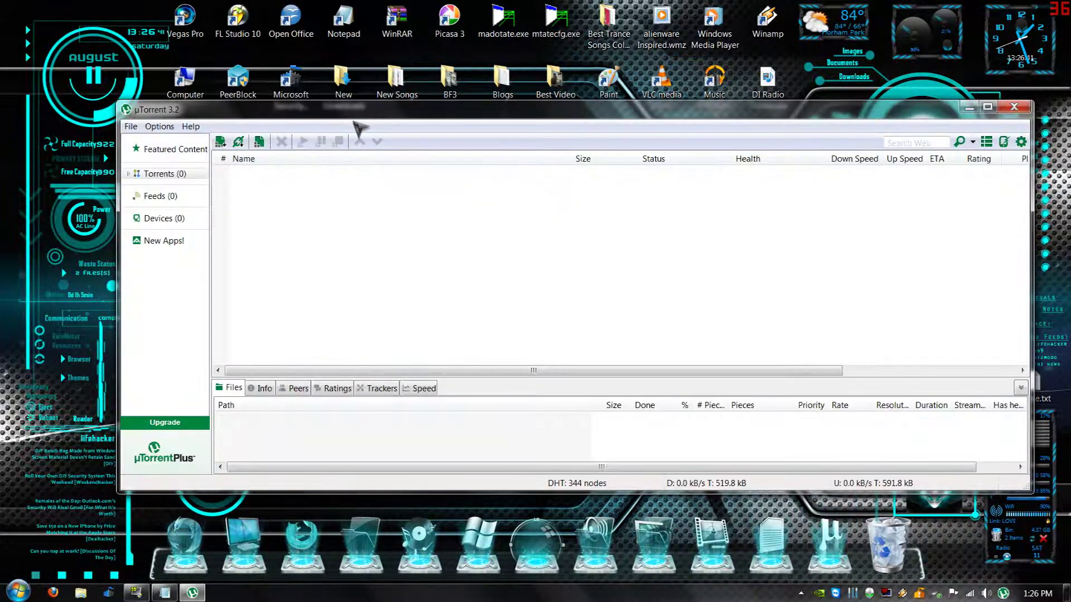
{"action": "left_click_drag", "start_coordinate": [355, 117], "coordinate": [371, 113]}
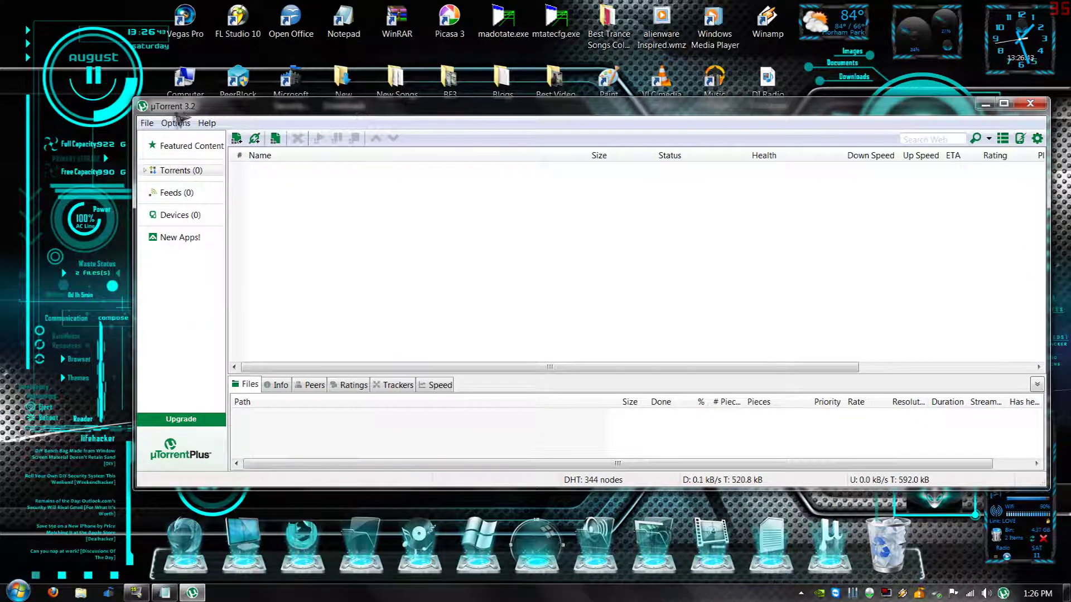
{"action": "left_click", "coordinate": [147, 124]}
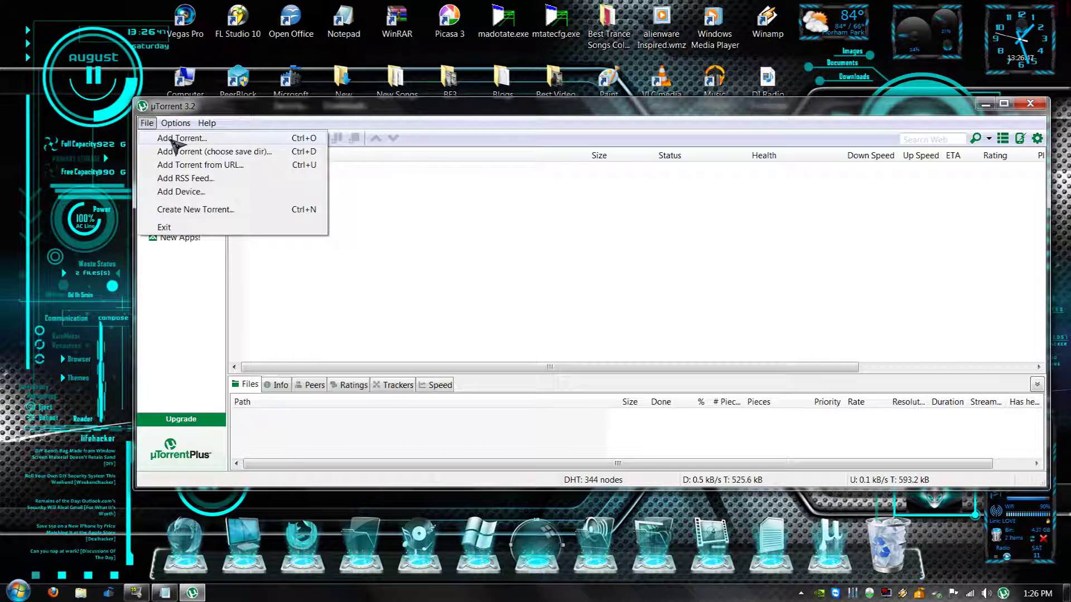
{"action": "left_click", "coordinate": [195, 211]}
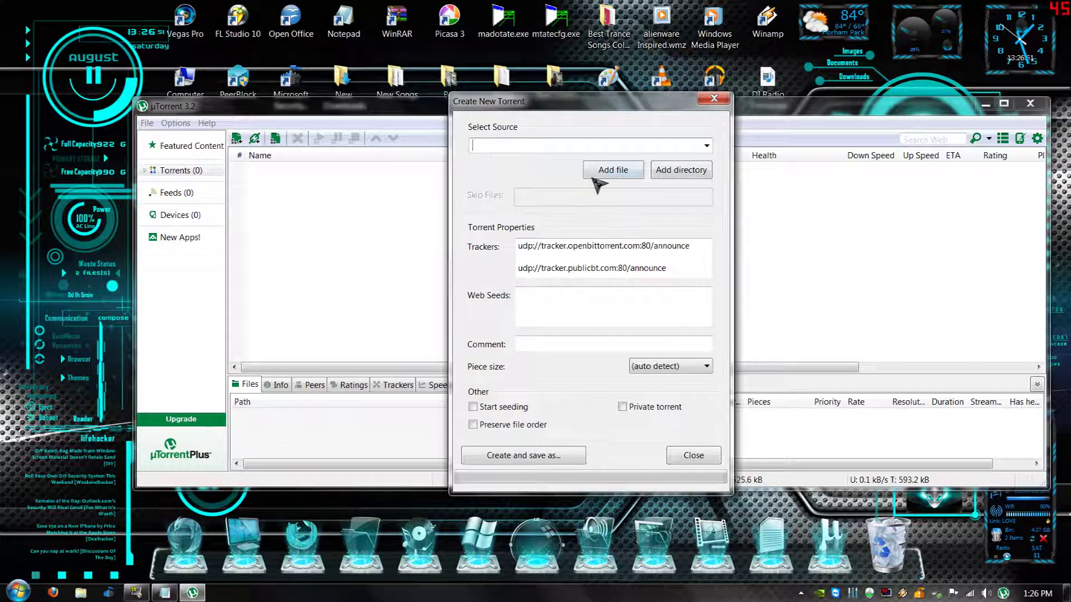
- Add "Coolest Futuristic Desktop Customizations!!.zip" from the Desktop as the new torrent's source file
{"action": "left_click", "coordinate": [609, 170]}
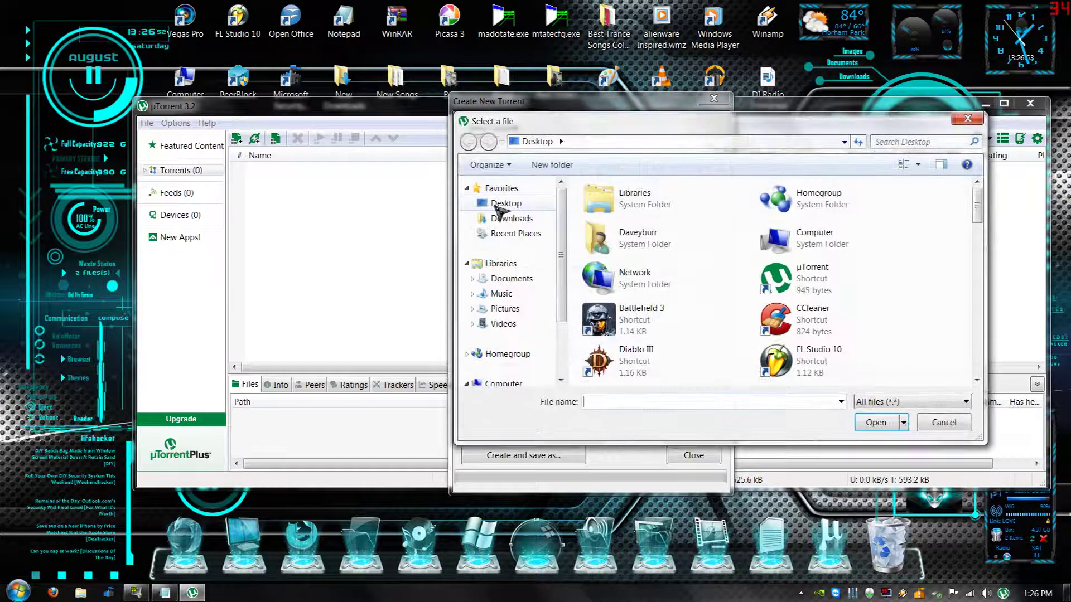
{"action": "left_click", "coordinate": [504, 204]}
{"action": "left_click_drag", "start_coordinate": [979, 216], "coordinate": [981, 299]}
{"action": "left_click", "coordinate": [848, 322]}
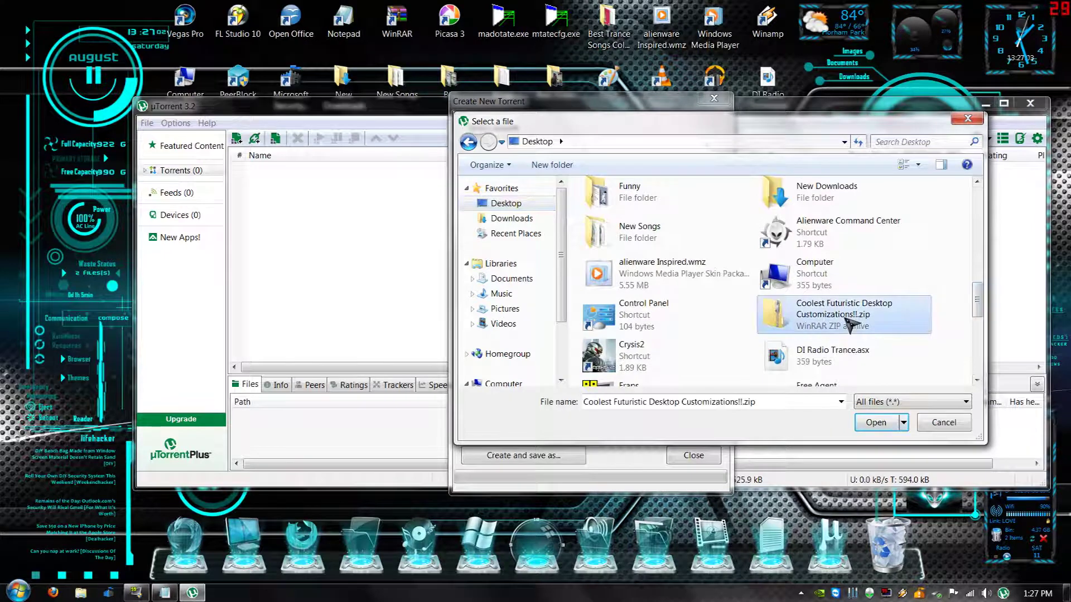
{"action": "left_click", "coordinate": [874, 423]}
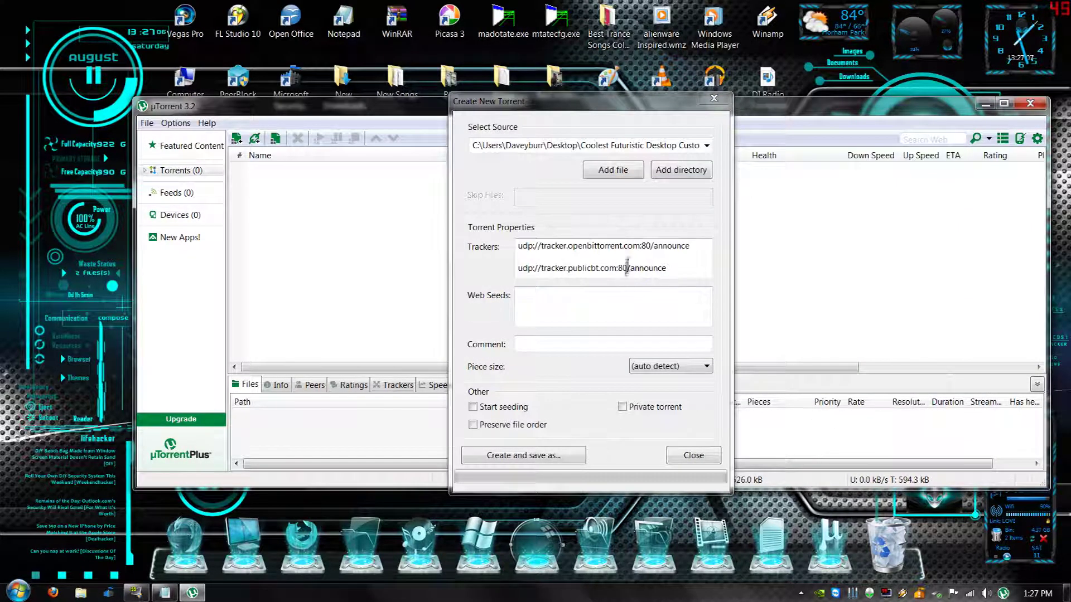
{"action": "left_click", "coordinate": [686, 248]}
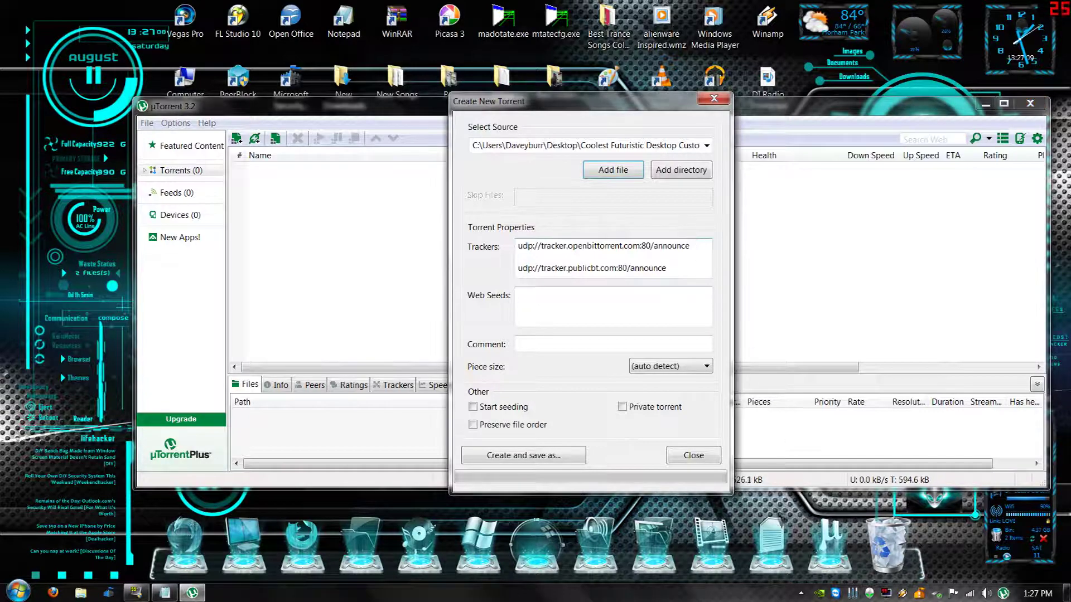
- Write "Here are the directions" in a new Notepad document and paste the copied torrent creation instructions below it
{"action": "left_click", "coordinate": [780, 531]}
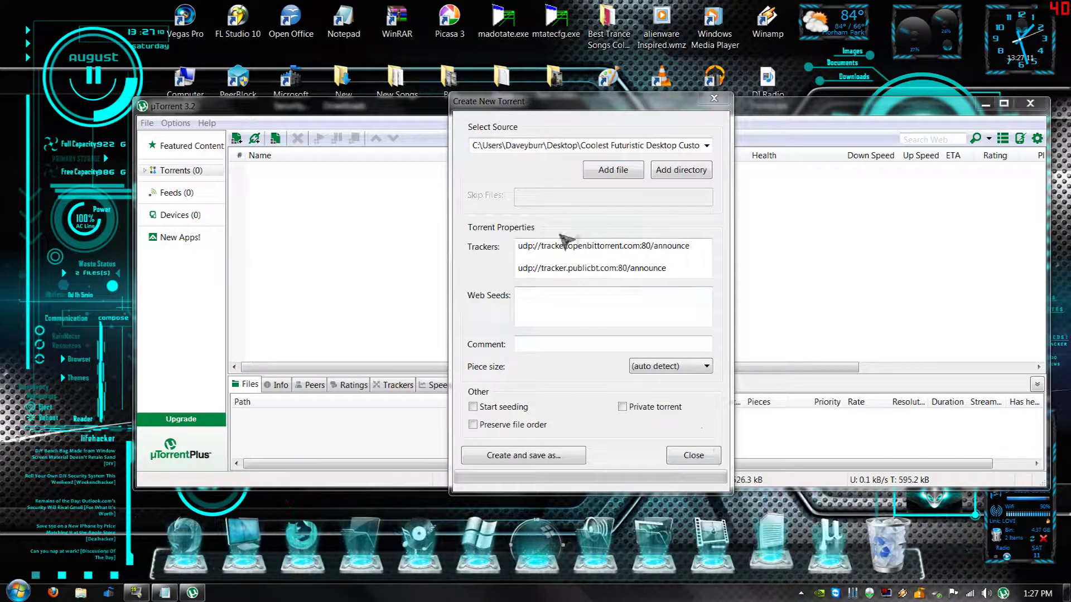
{"action": "left_click_drag", "start_coordinate": [581, 337], "coordinate": [214, 136]}
{"action": "type", "text": "Here are"}
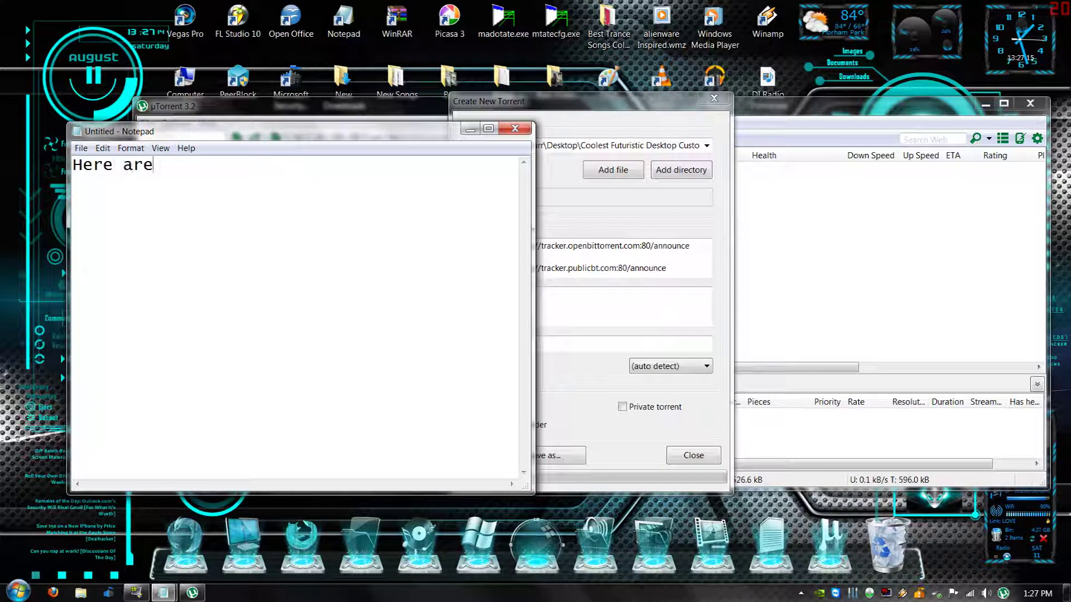
{"action": "type", "text": " the fir"}
{"action": "key", "text": "BackSpace"}
{"action": "type", "text": "dir"}
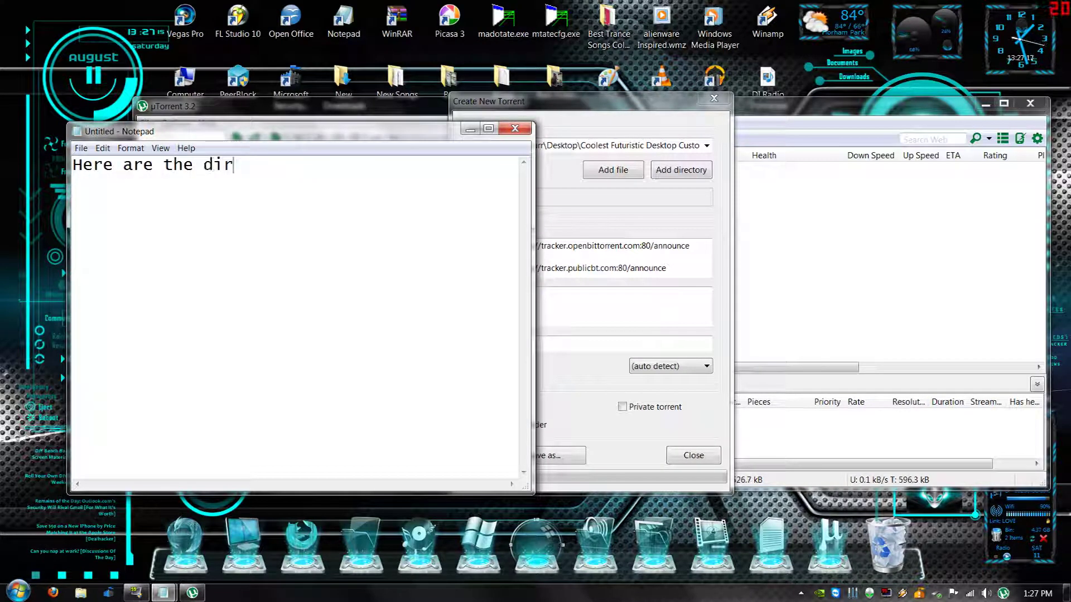
{"action": "type", "text": "ectoons"}
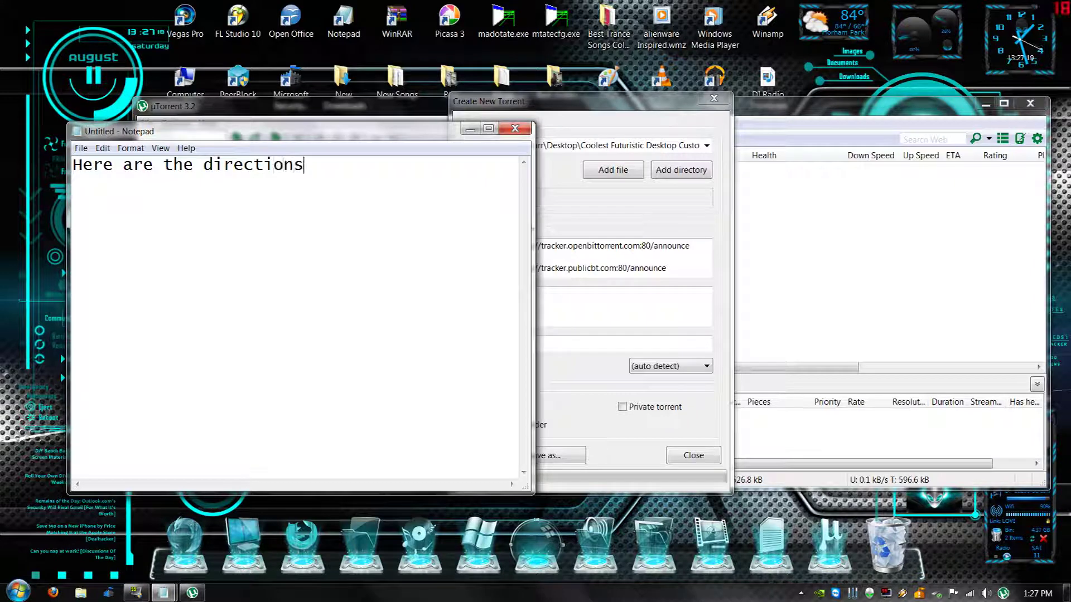
{"action": "key", "text": "ctrl+v"}
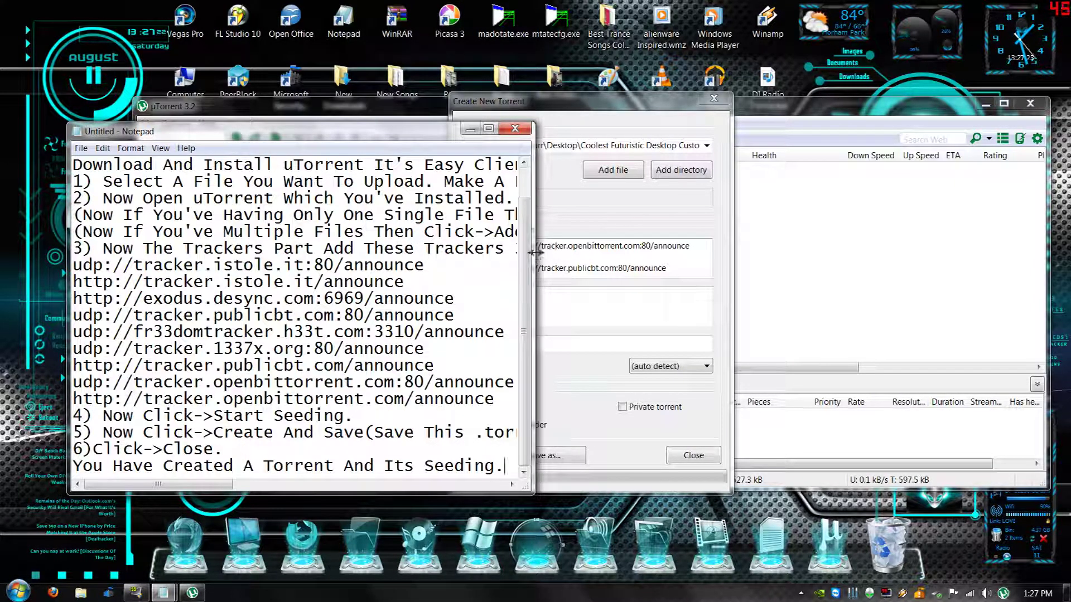
- Enlarge the Notepad window and break the long instruction lines after "Easy Client" and after "Create And Save"
{"action": "left_click_drag", "start_coordinate": [534, 252], "coordinate": [1046, 252]}
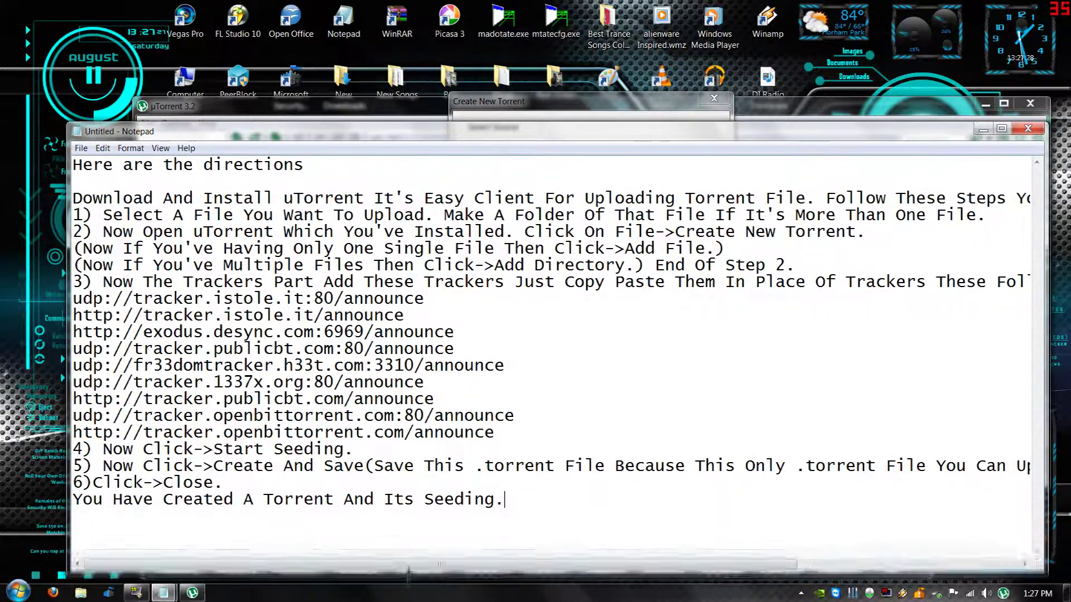
{"action": "double_click", "coordinate": [410, 493]}
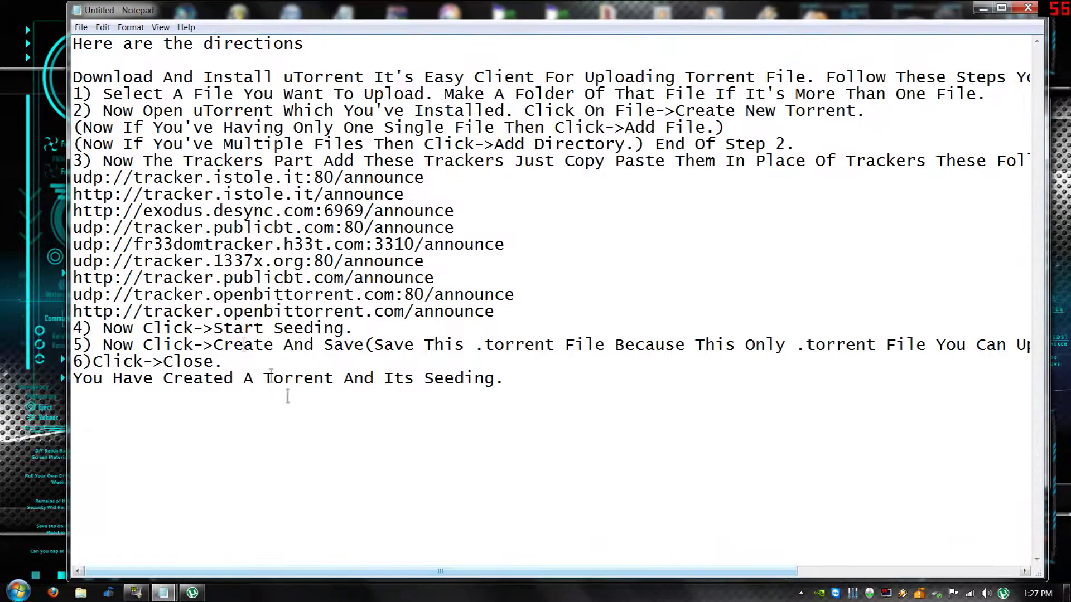
{"action": "left_click_drag", "start_coordinate": [68, 225], "coordinate": [3, 223]}
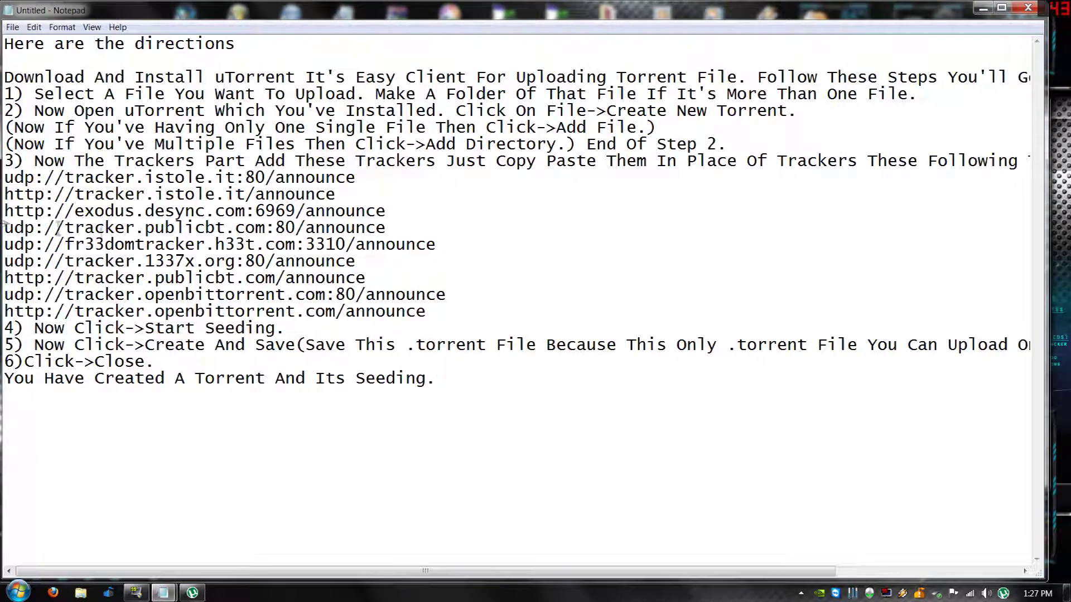
{"action": "left_click", "coordinate": [478, 78]}
{"action": "key", "text": "Return"}
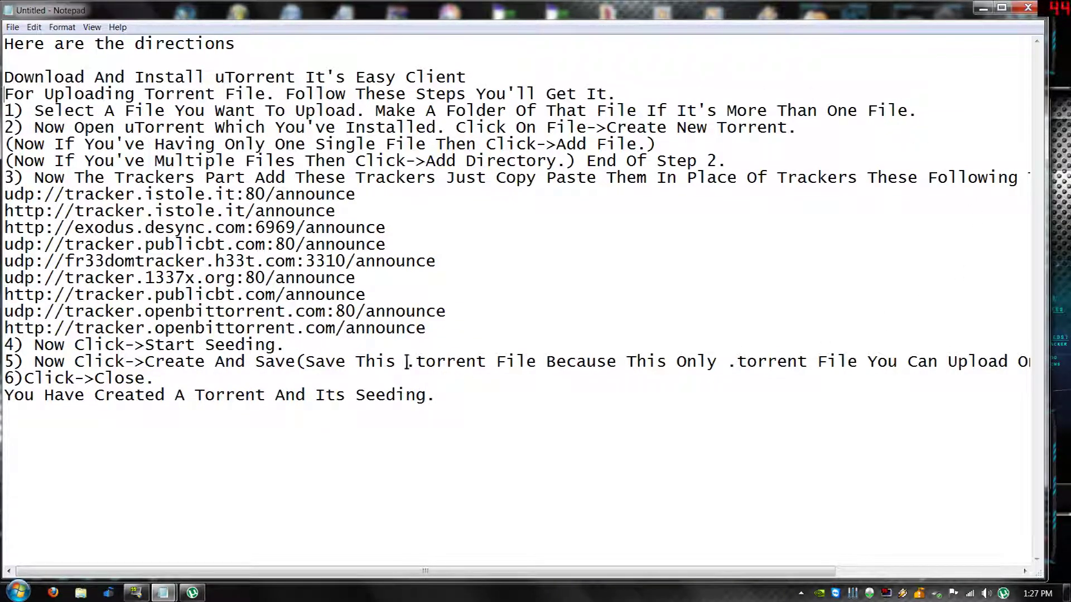
{"action": "left_click", "coordinate": [295, 361]}
{"action": "key", "text": "Return"}
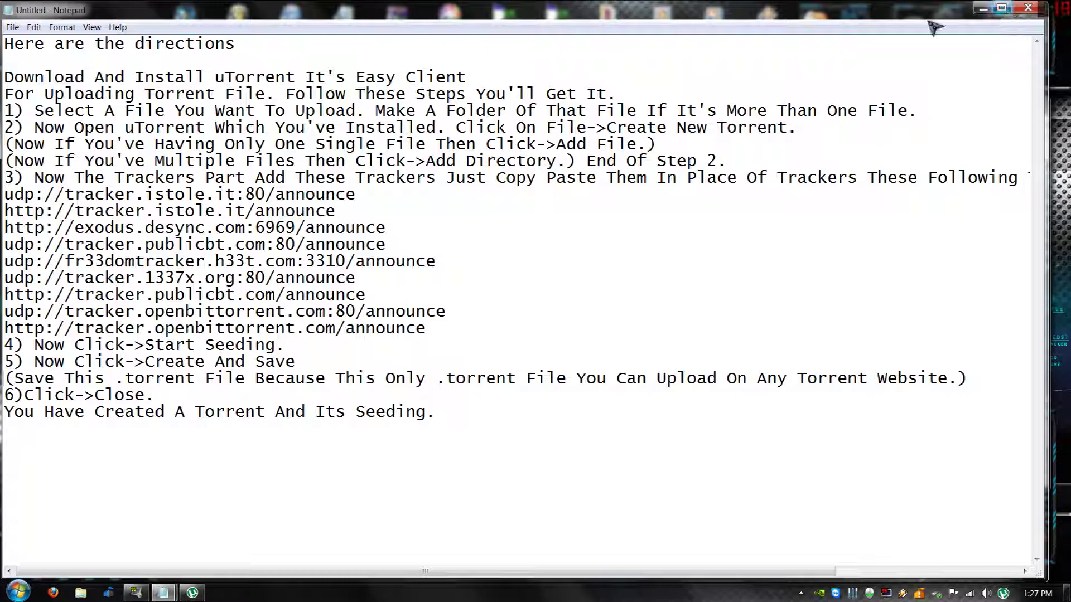
- Copy the nine tracker URLs from the instructions into µTorrent's Trackers list, below the existing entries and separated by a blank line
{"action": "left_click_drag", "start_coordinate": [427, 329], "coordinate": [4, 198]}
{"action": "right_click", "coordinate": [84, 221]}
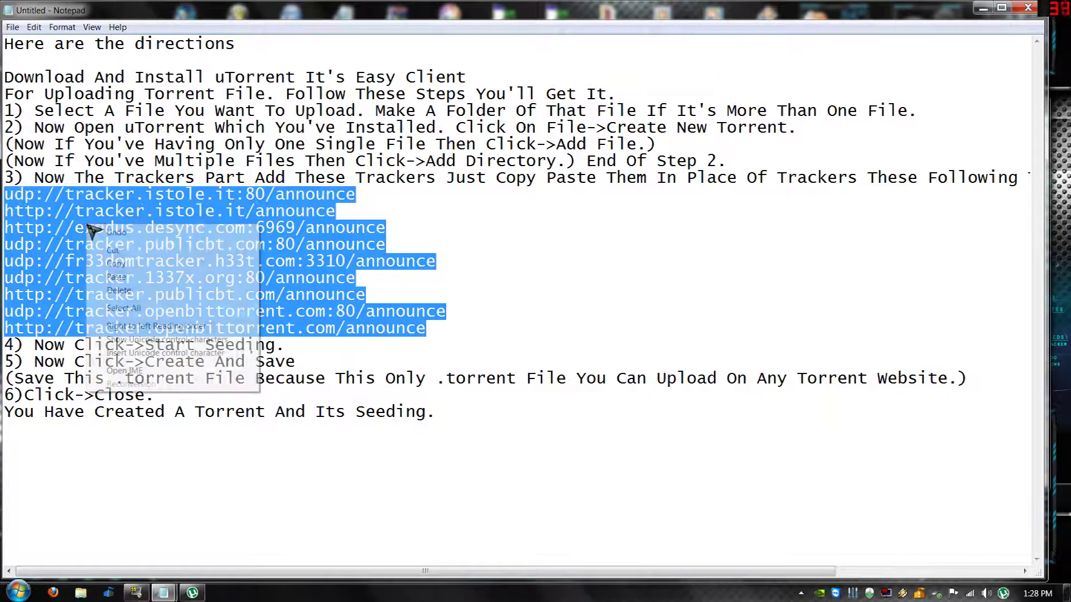
{"action": "left_click", "coordinate": [127, 263]}
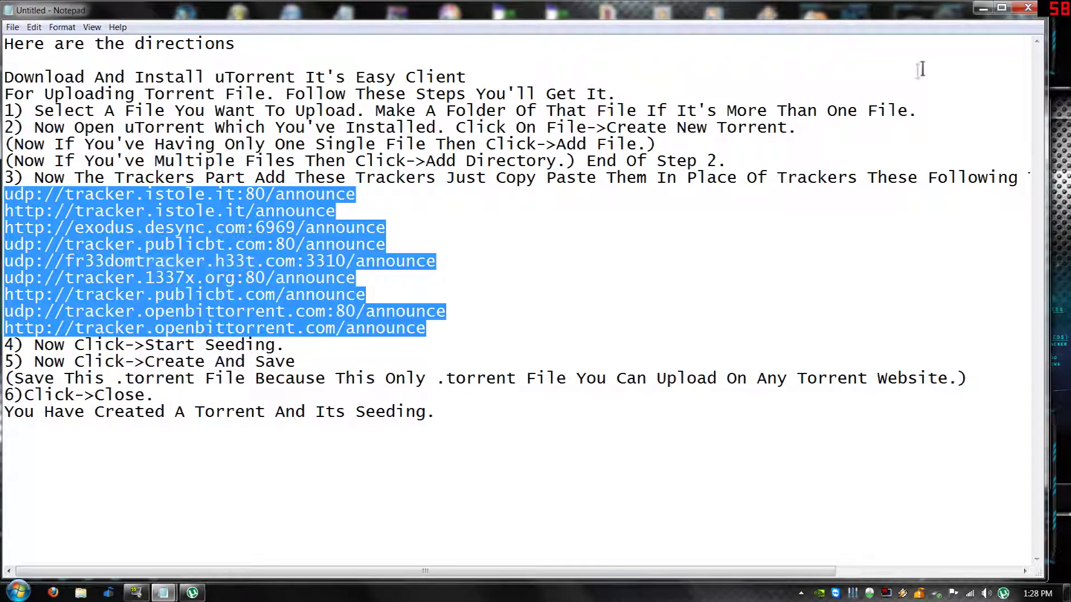
{"action": "left_click", "coordinate": [983, 8]}
{"action": "left_click", "coordinate": [670, 268]}
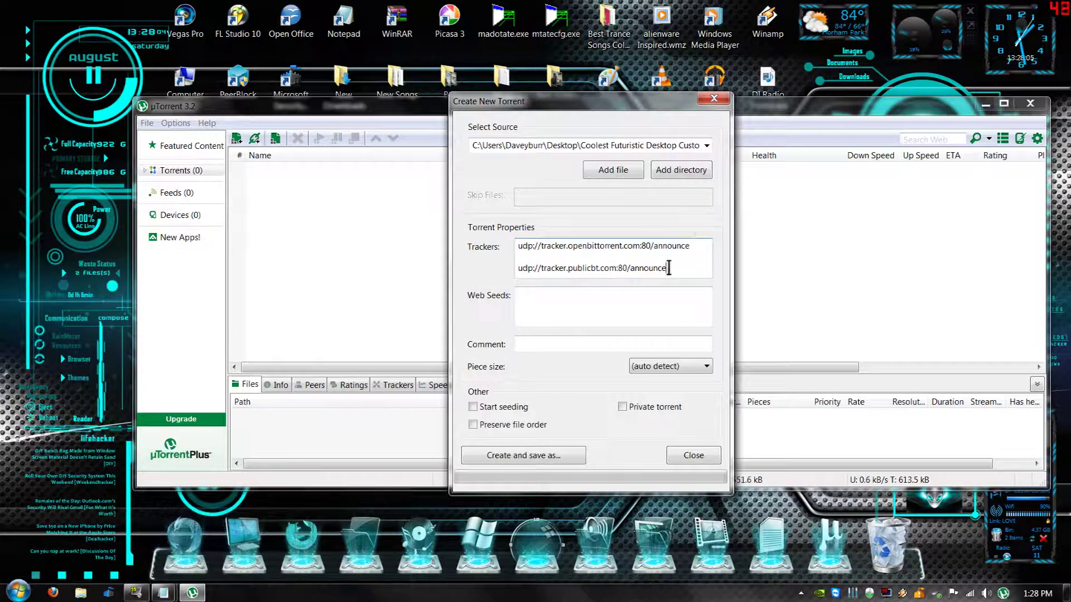
{"action": "key", "text": "Return"}
{"action": "key", "text": "Return"}
{"action": "key", "text": "ctrl+v"}
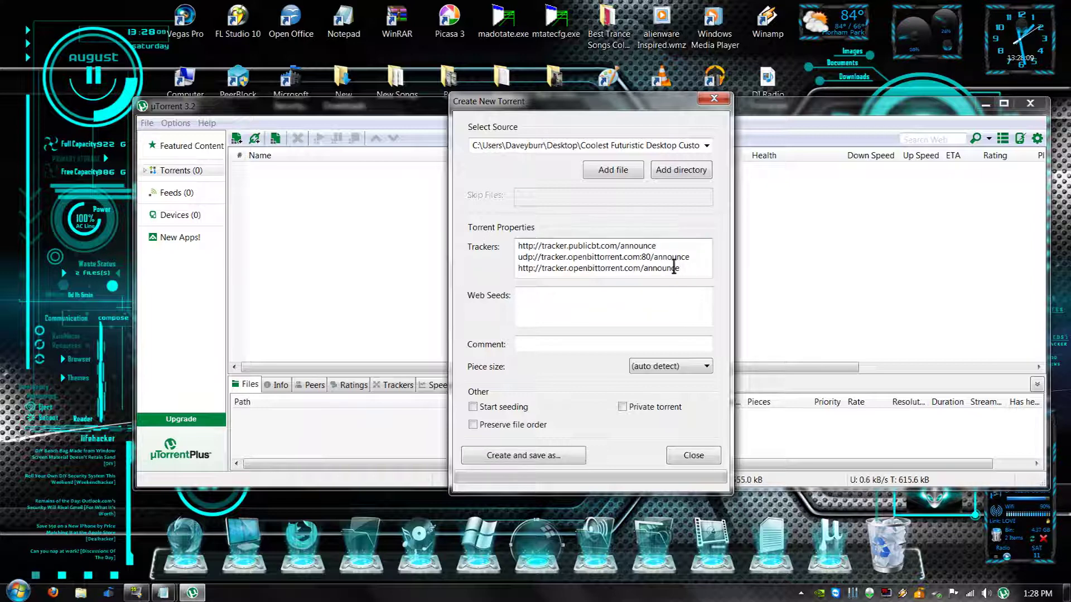
- Write the note "make sure to put spaces between the trackers" in a new Notepad document
{"action": "key", "text": "alt+Tab"}
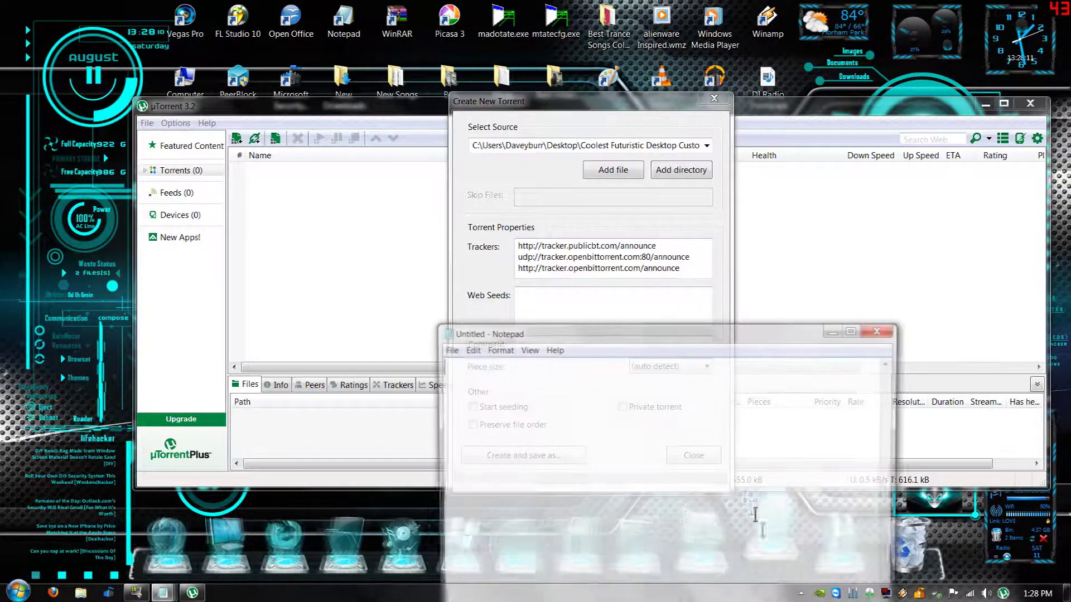
{"action": "type", "text": "make sure to put space"}
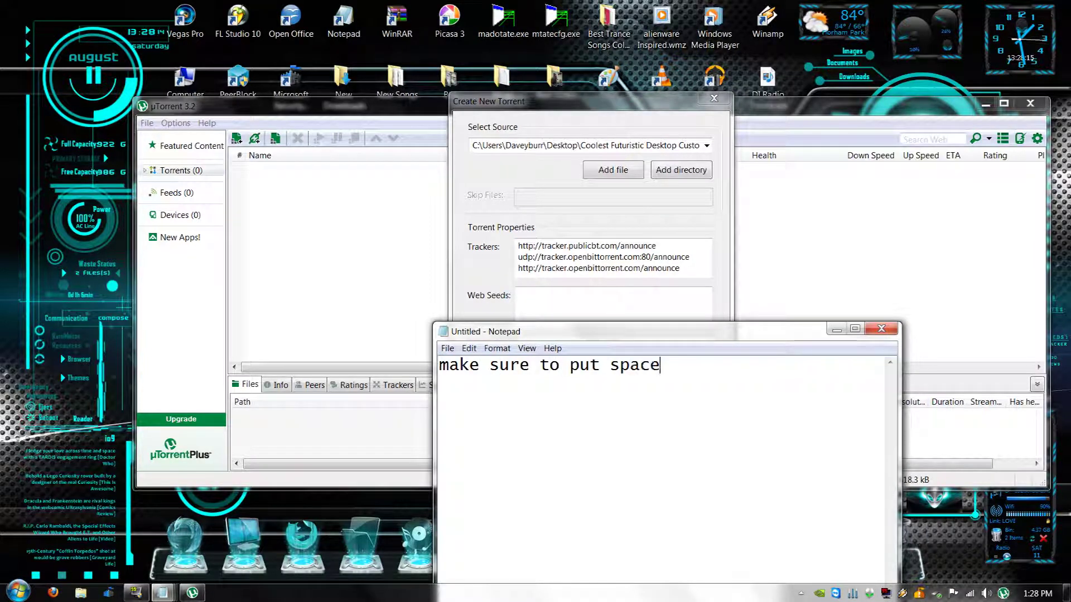
{"action": "type", "text": "s between the trackers"}
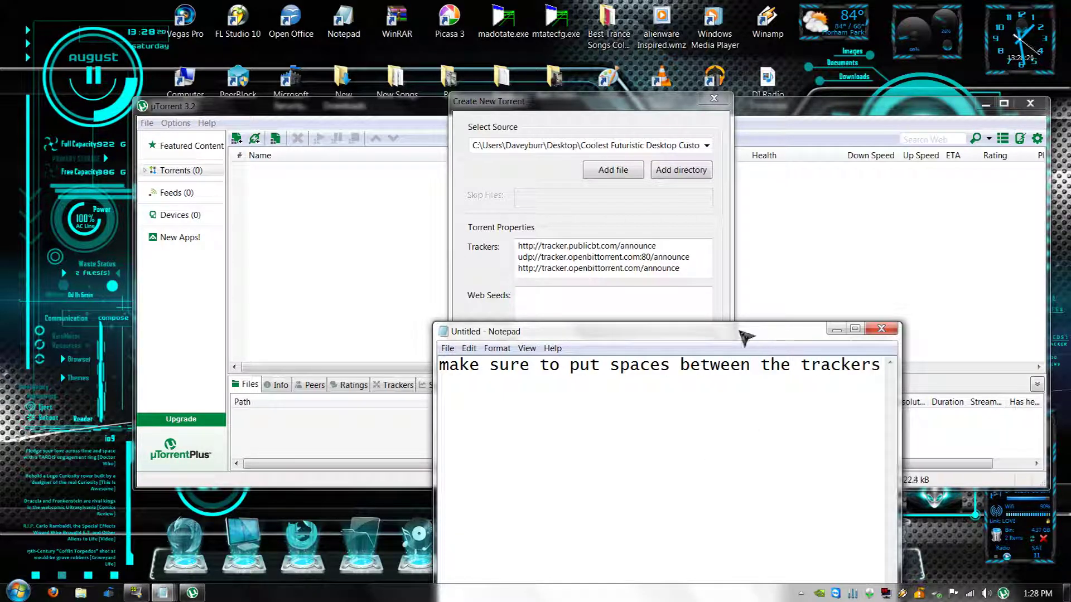
- Insert blank lines between the tracker URLs in the Trackers list so that each tracker stands apart
{"action": "left_click", "coordinate": [662, 247]}
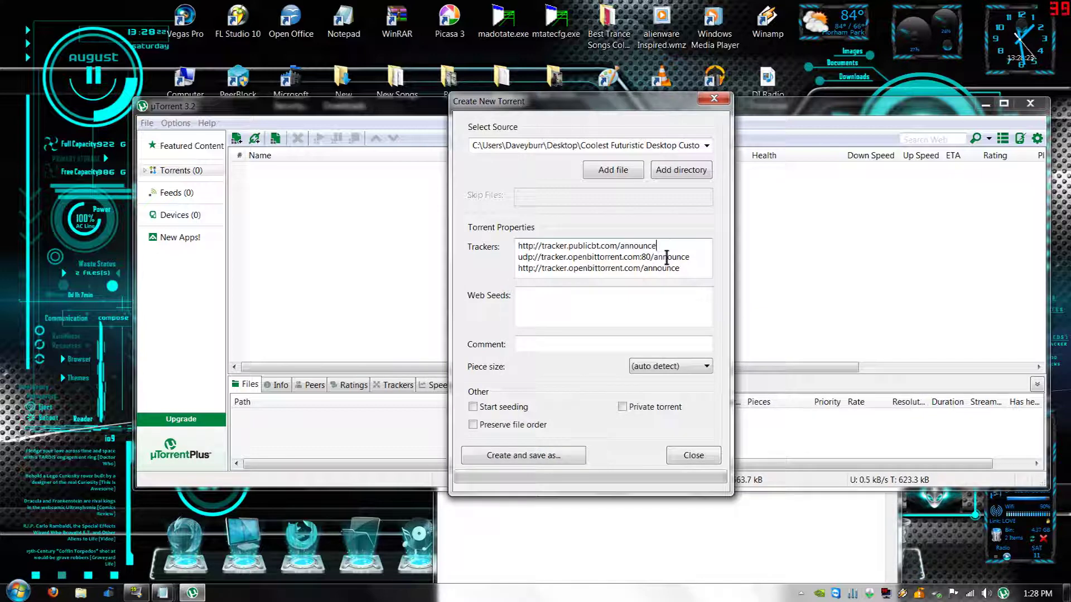
{"action": "key", "text": "Return"}
{"action": "left_click", "coordinate": [694, 267]}
{"action": "key", "text": "Return"}
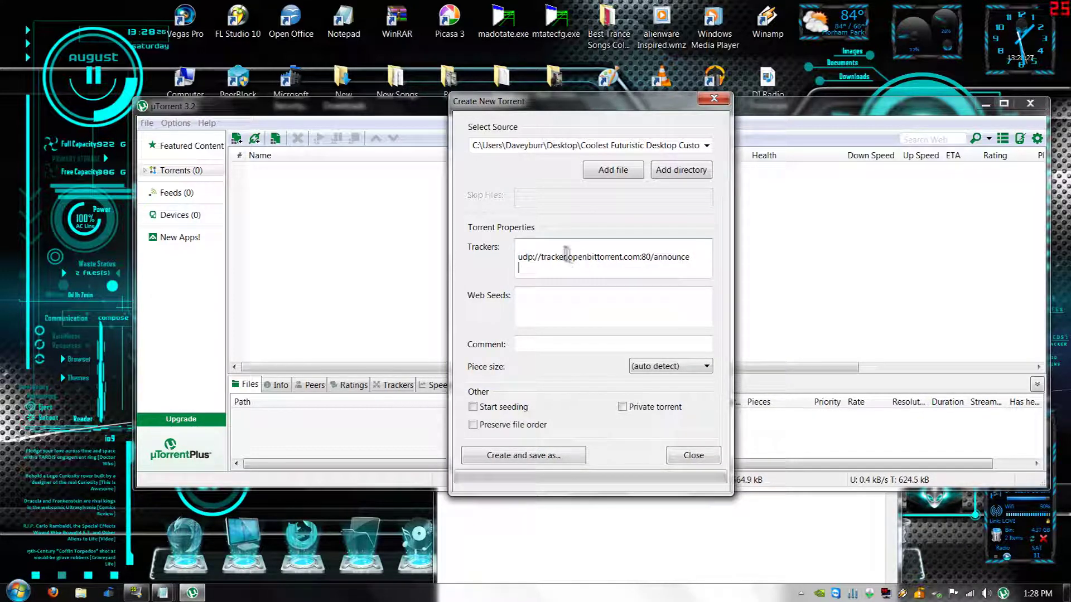
{"action": "key", "text": "ctrl+v"}
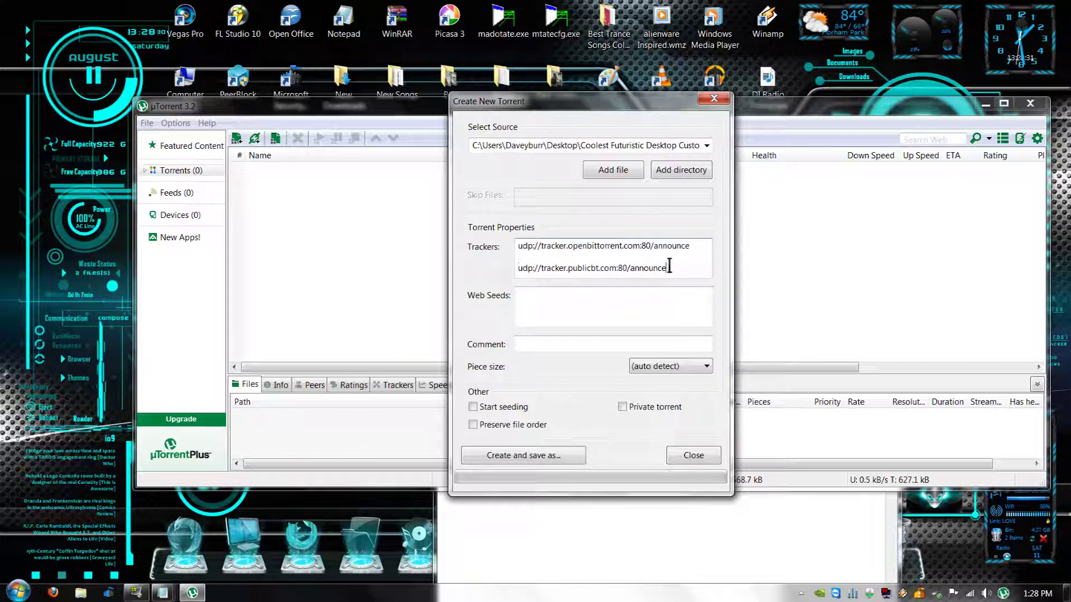
{"action": "key", "text": "Return"}
{"action": "key", "text": "Return"}
{"action": "key", "text": "ctrl+v"}
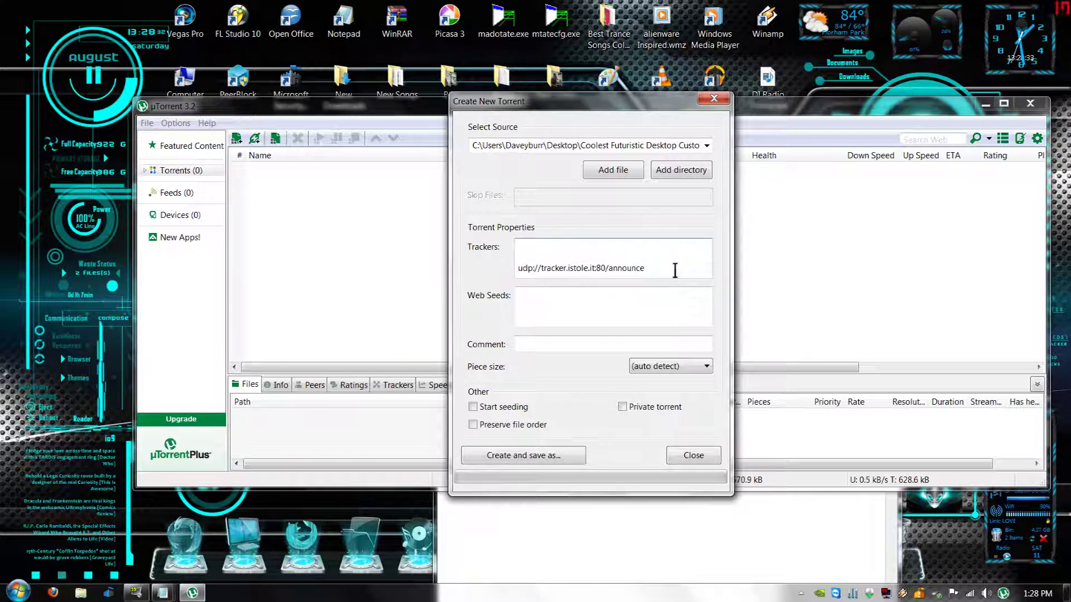
{"action": "key", "text": "Return"}
{"action": "key", "text": "ctrl+v"}
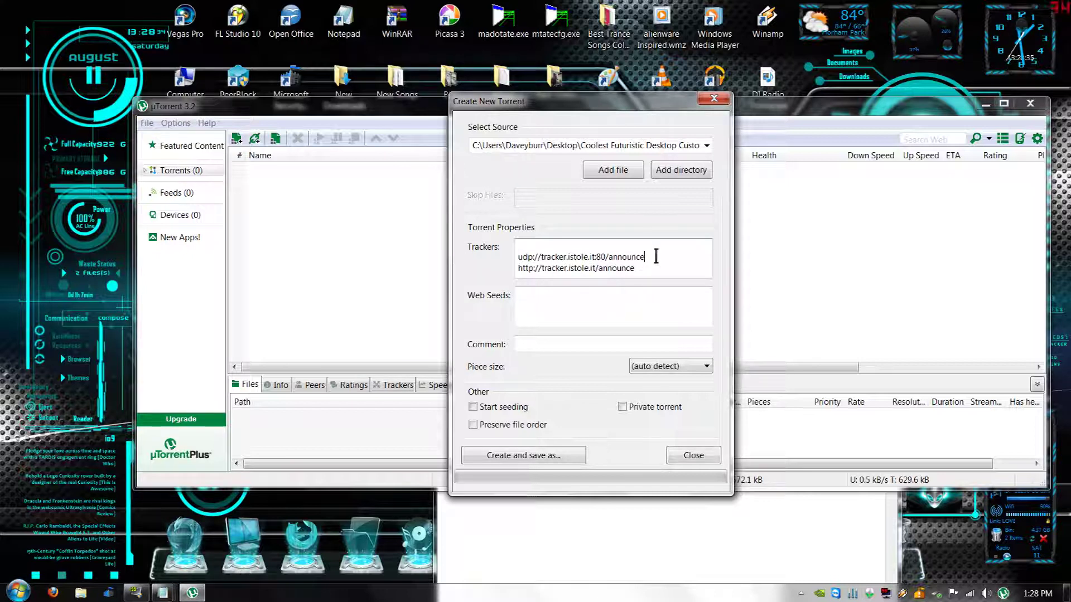
{"action": "key", "text": "Return"}
{"action": "key", "text": "ctrl+v"}
{"action": "scroll", "coordinate": [655, 261], "scroll_direction": "down", "scroll_amount": 1}
{"action": "scroll", "coordinate": [680, 261], "scroll_direction": "up", "scroll_amount": 2}
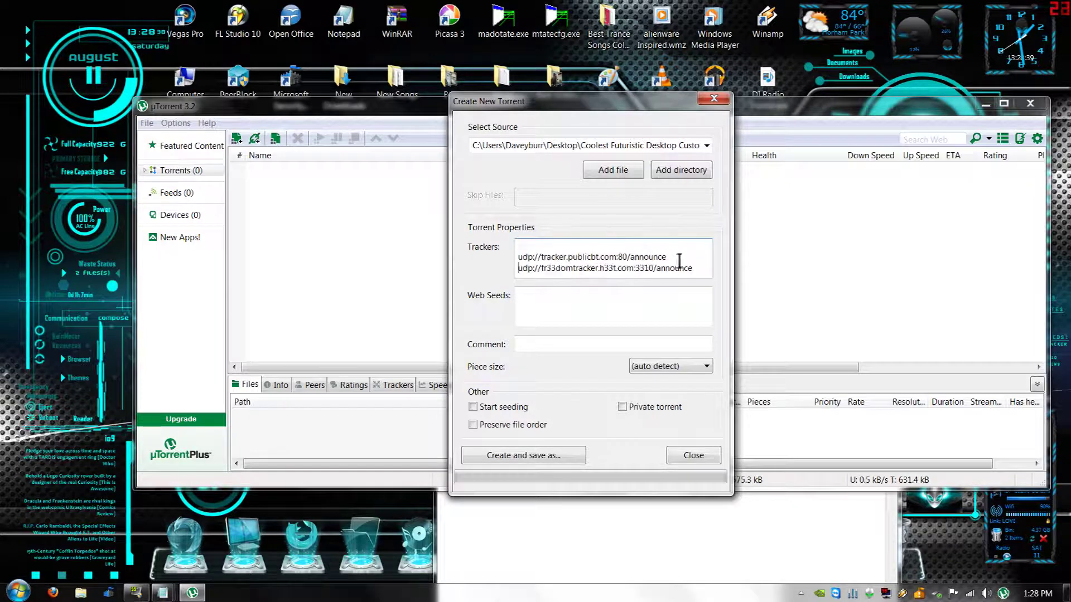
{"action": "key", "text": "Return"}
{"action": "key", "text": "ctrl+v"}
{"action": "key", "text": "Return"}
{"action": "key", "text": "ctrl+v"}
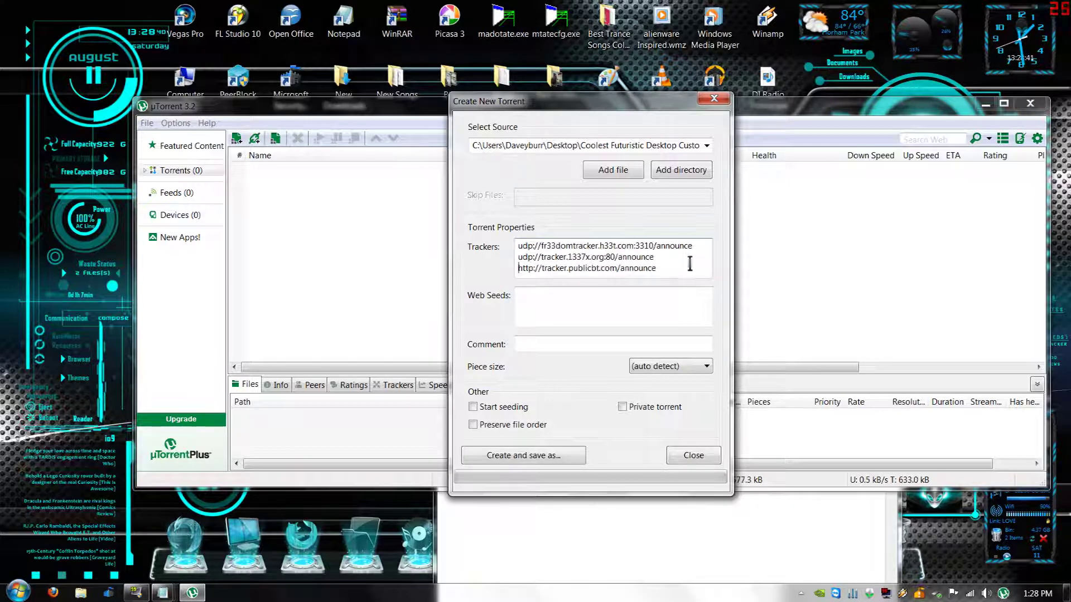
{"action": "key", "text": "Return"}
{"action": "scroll", "coordinate": [688, 253], "scroll_direction": "down", "scroll_amount": 1}
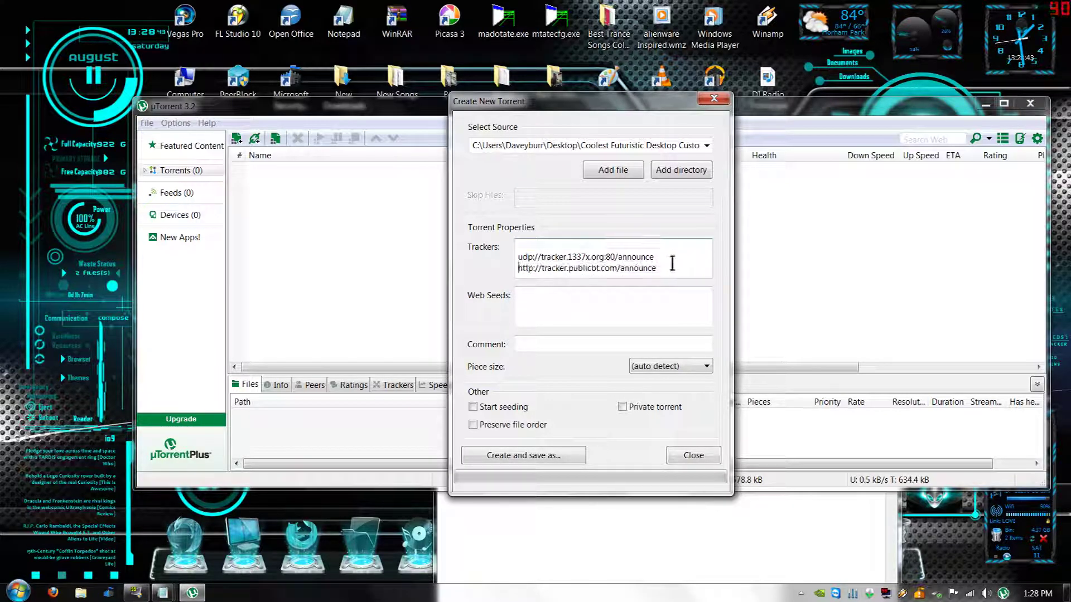
{"action": "left_click", "coordinate": [668, 246]}
{"action": "key", "text": "Return"}
{"action": "key", "text": "ctrl+v"}
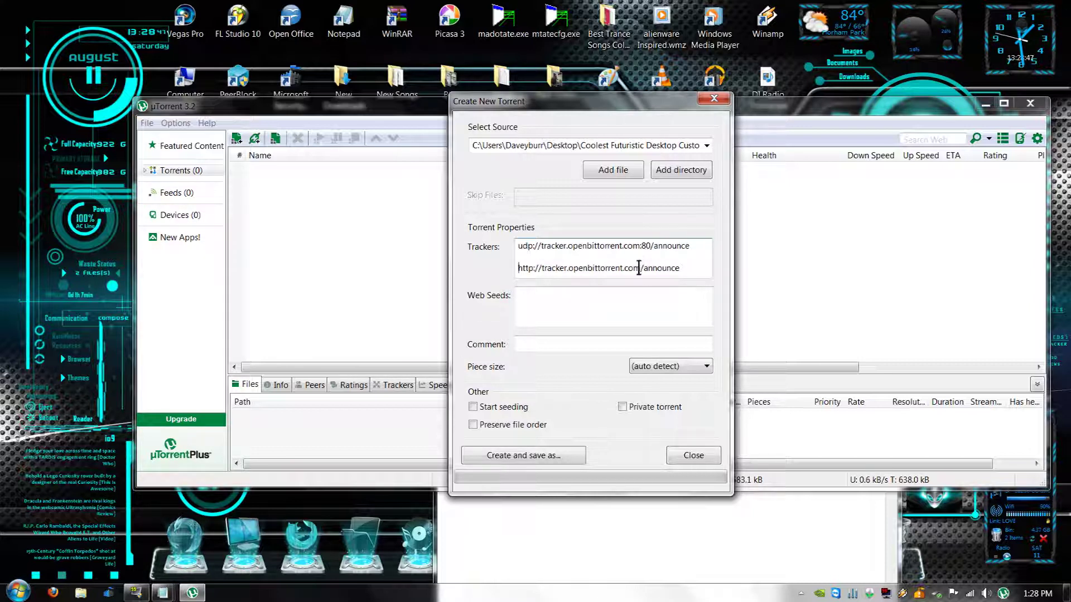
- Add the comment "Please Seed!" to the new torrent and enable Start seeding
{"action": "left_click", "coordinate": [547, 350]}
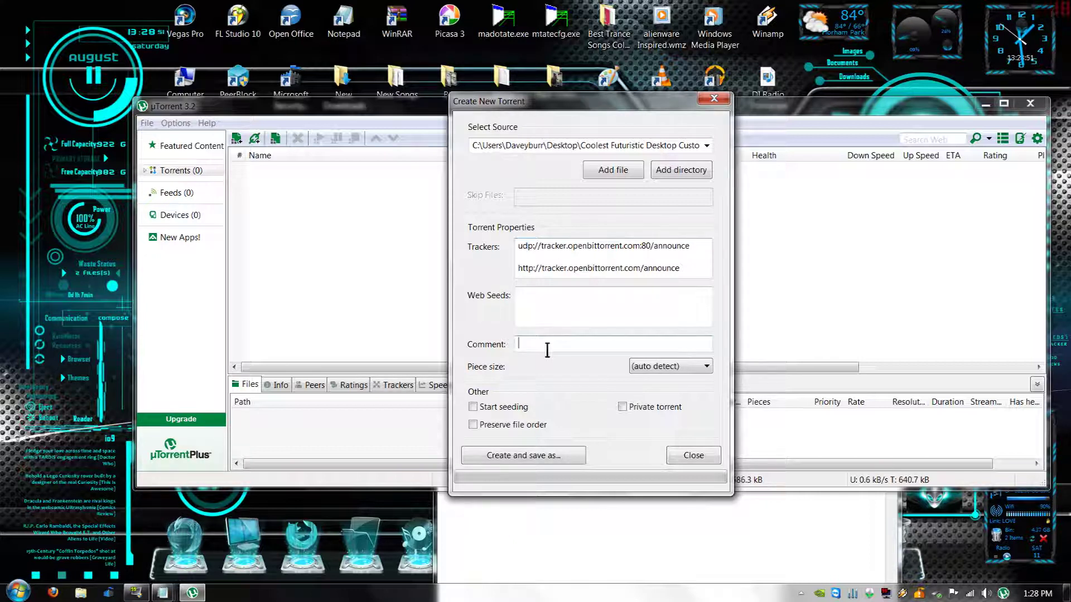
{"action": "type", "text": "Please Seed!"}
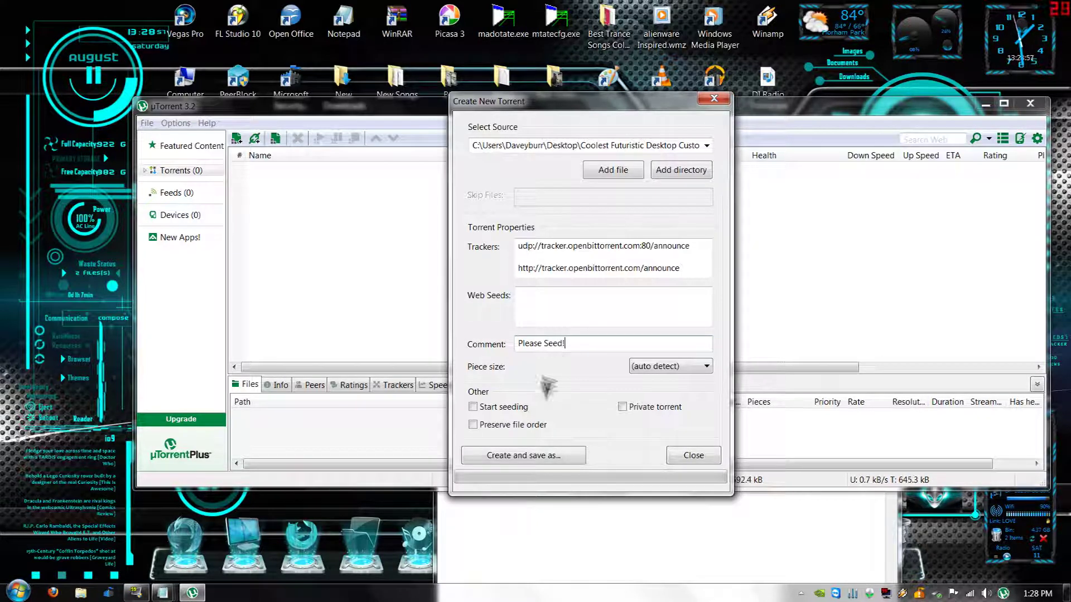
{"action": "left_click", "coordinate": [484, 410]}
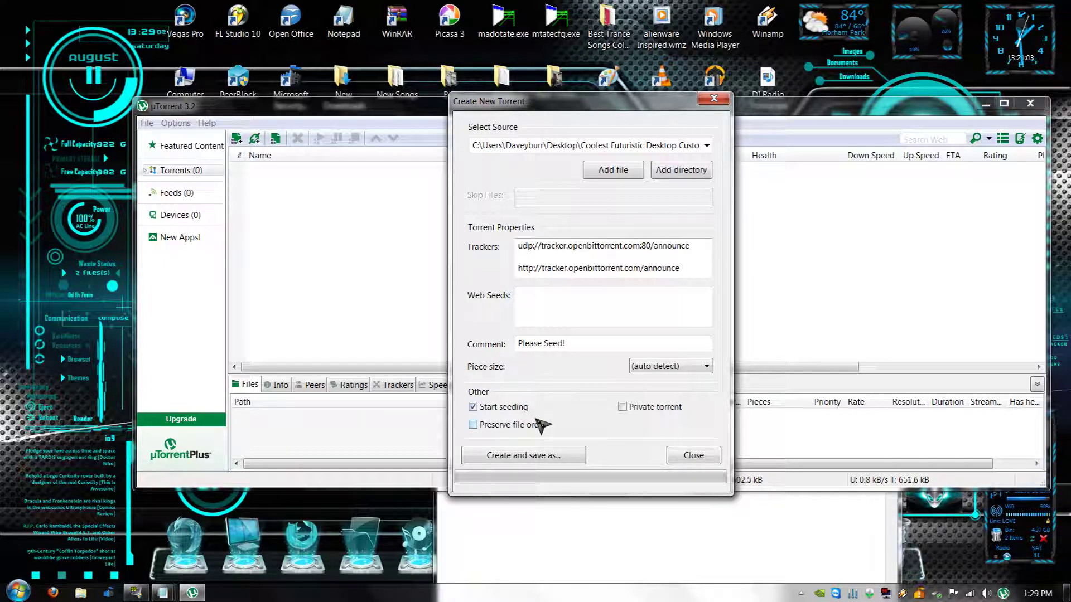
- Create the torrent and save it to the Desktop as "Coolest Futuristic Desktop Customizations!!.zip.torrent"
{"action": "left_click", "coordinate": [529, 460]}
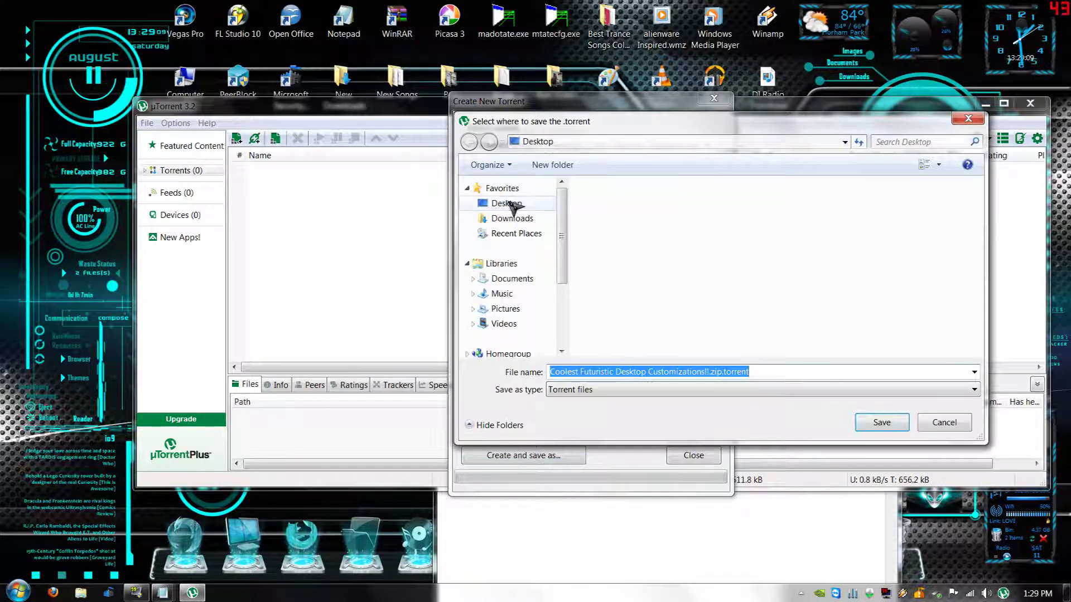
{"action": "left_click", "coordinate": [511, 203]}
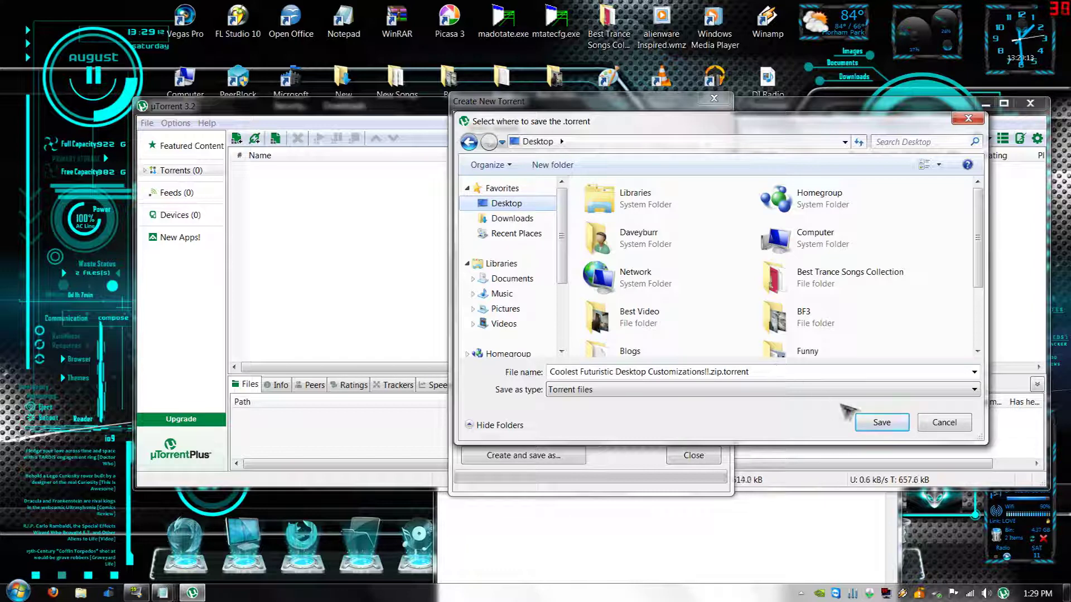
{"action": "left_click", "coordinate": [884, 424]}
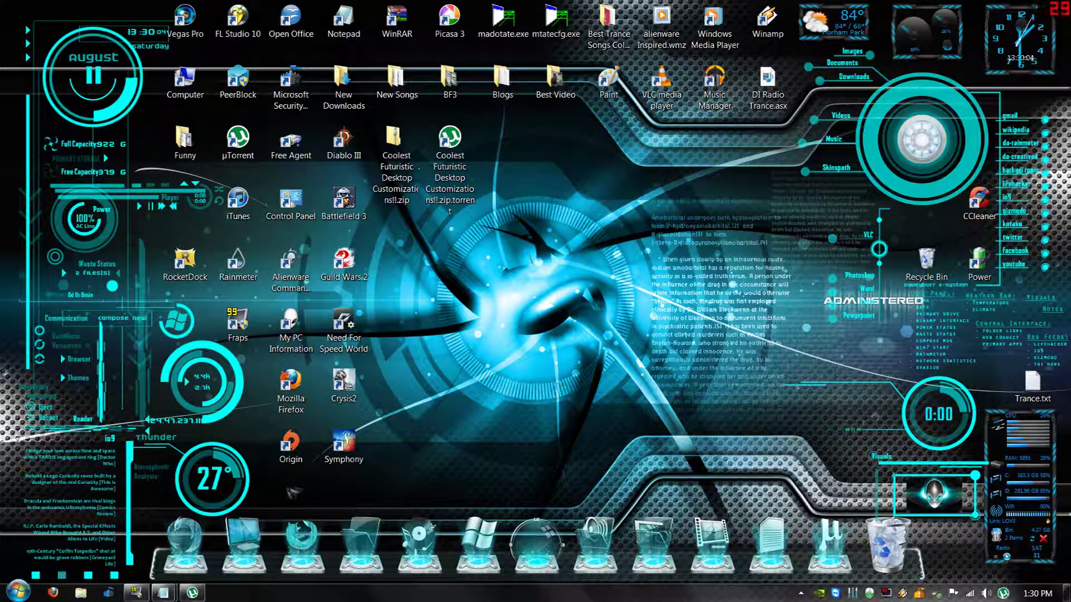
- Write "now upload your torrent file to a torrent website. and thats it! easy as 1,2,3" in an empty Notepad document
{"action": "left_click", "coordinate": [763, 535]}
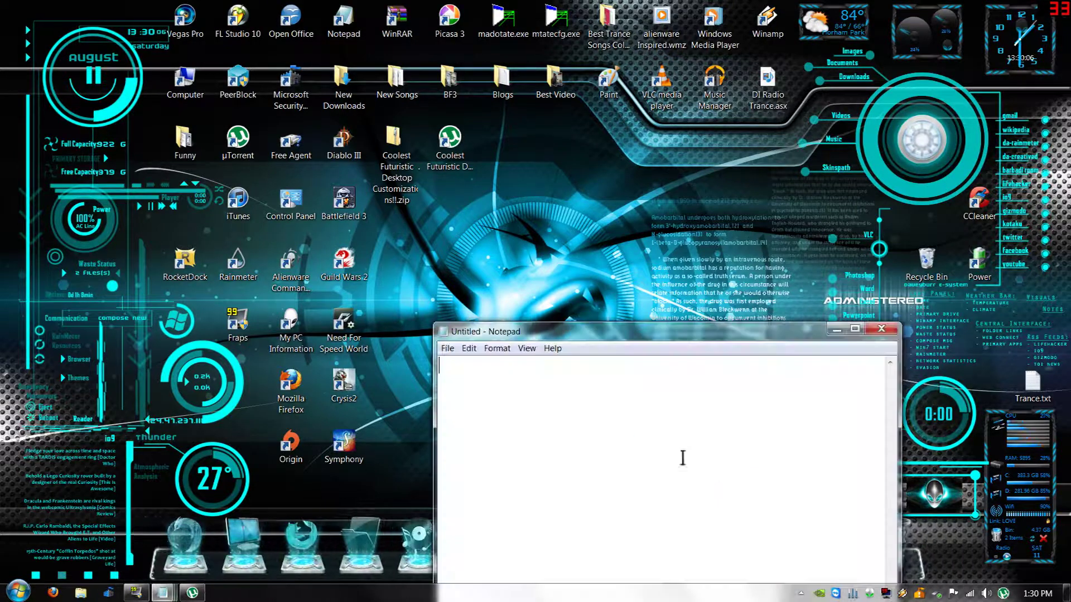
{"action": "type", "text": "now up"}
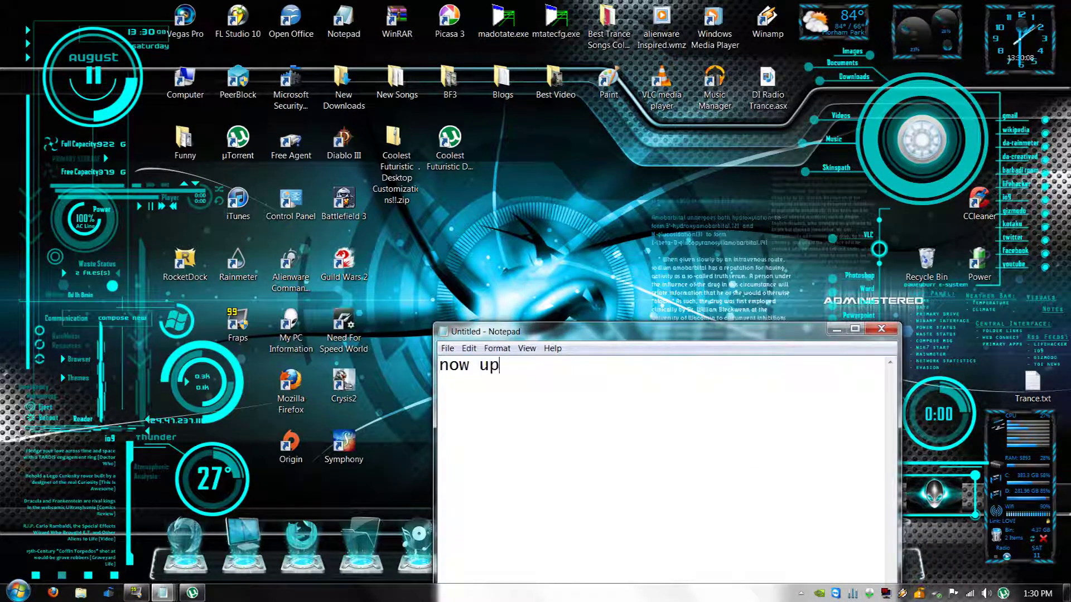
{"action": "type", "text": "load your torrent file to a torrent website."}
{"action": "key", "text": "Return"}
{"action": "key", "text": "BackSpace"}
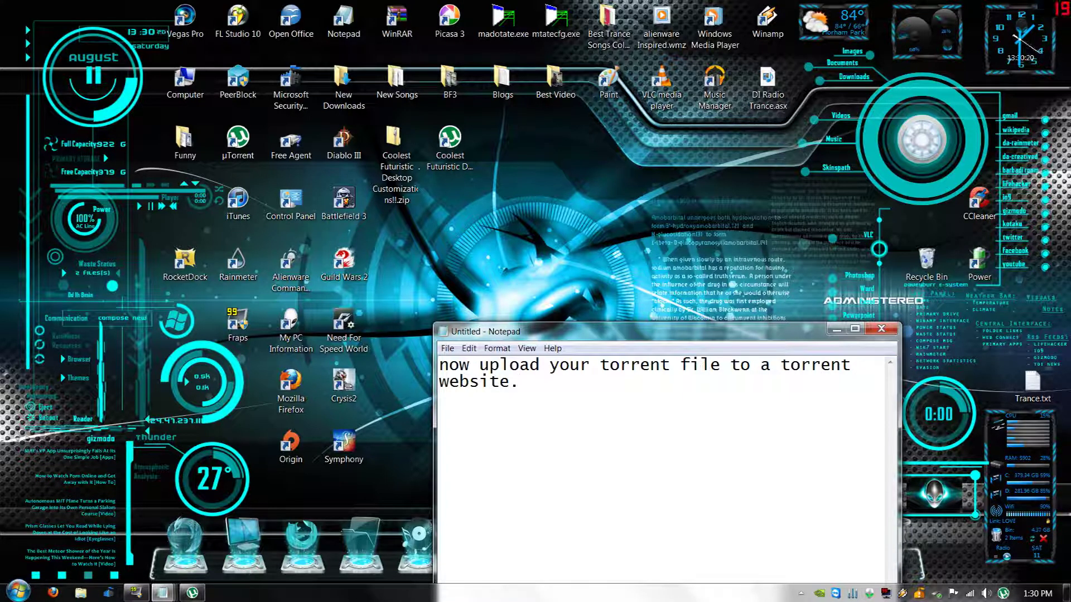
{"action": "type", "text": "and thats"}
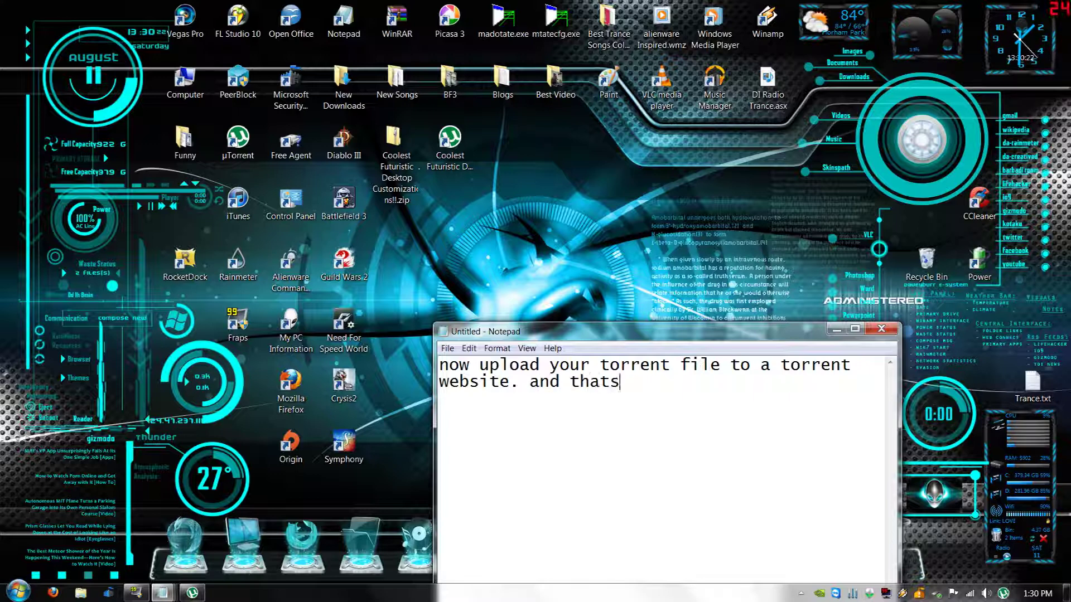
{"action": "type", "text": " it! eas"}
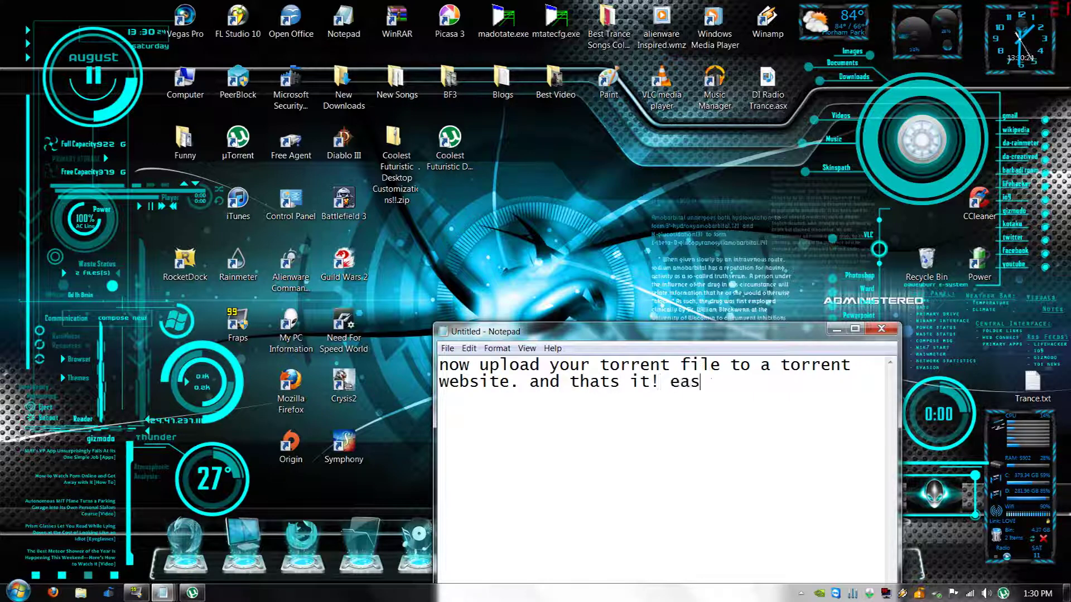
{"action": "type", "text": "y as 1"}
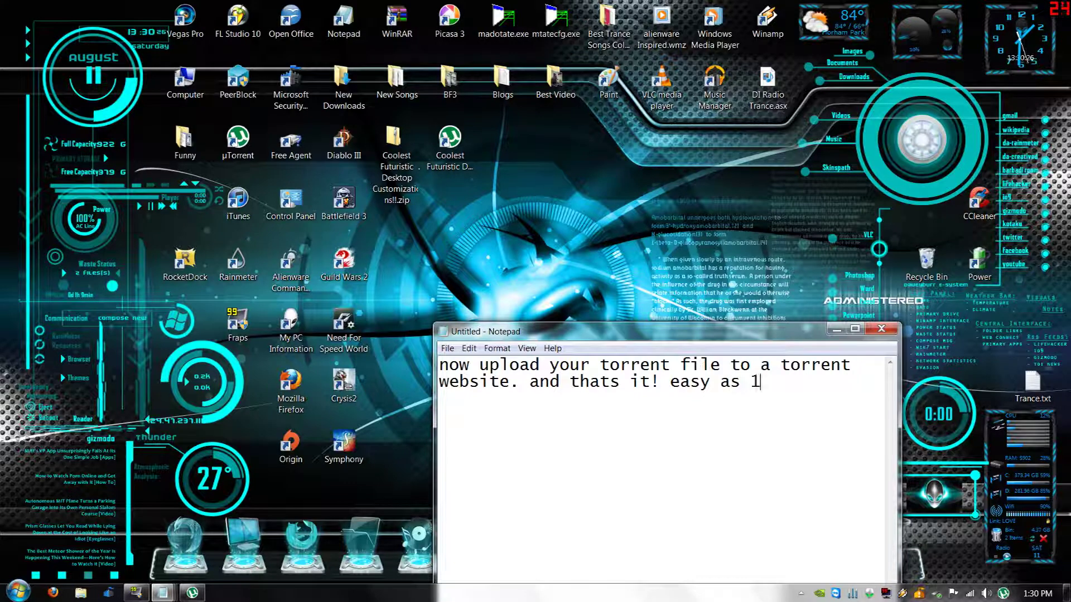
{"action": "type", "text": ",2,3"}
- Move the Notepad window higher on the desktop and add "by the way if you like my desktop you can go to" below the note
{"action": "left_click_drag", "start_coordinate": [653, 337], "coordinate": [623, 194]}
{"action": "key", "text": "Return"}
{"action": "type", "text": "by the way "}
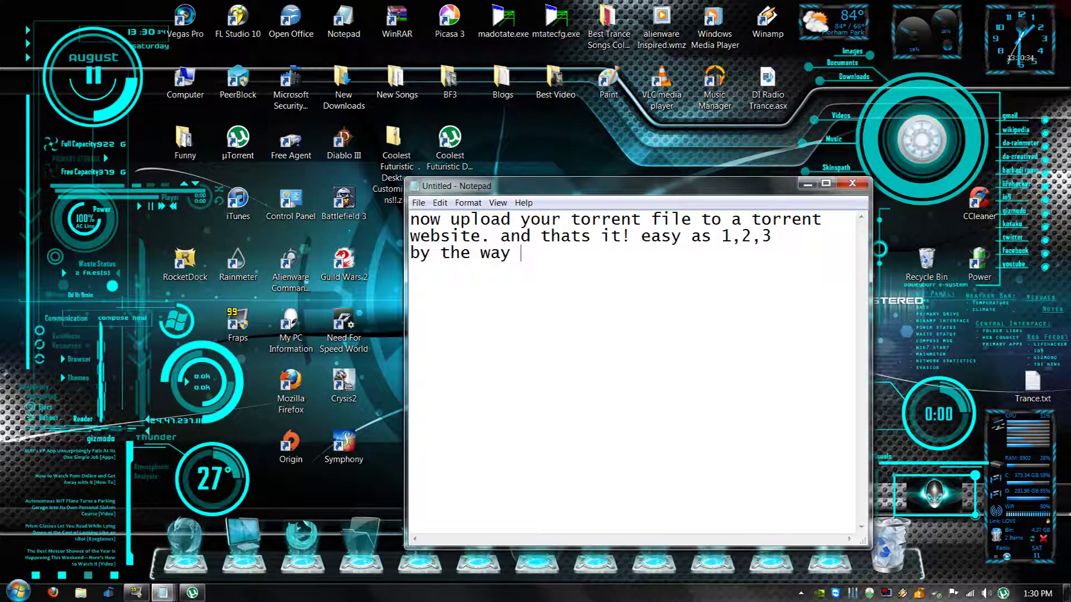
{"action": "type", "text": "if you like m"}
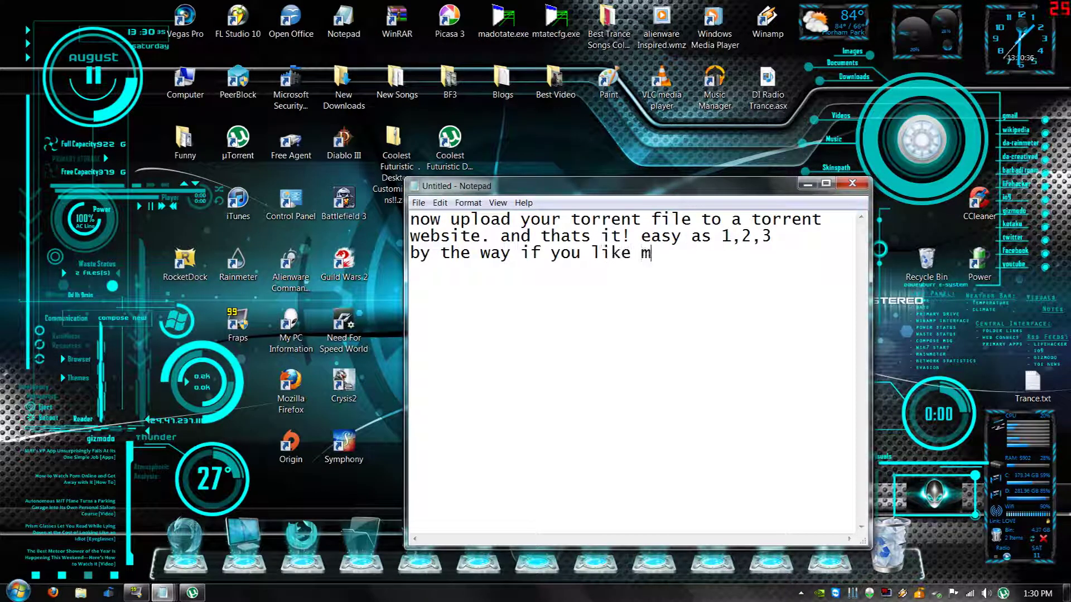
{"action": "type", "text": "y desk"}
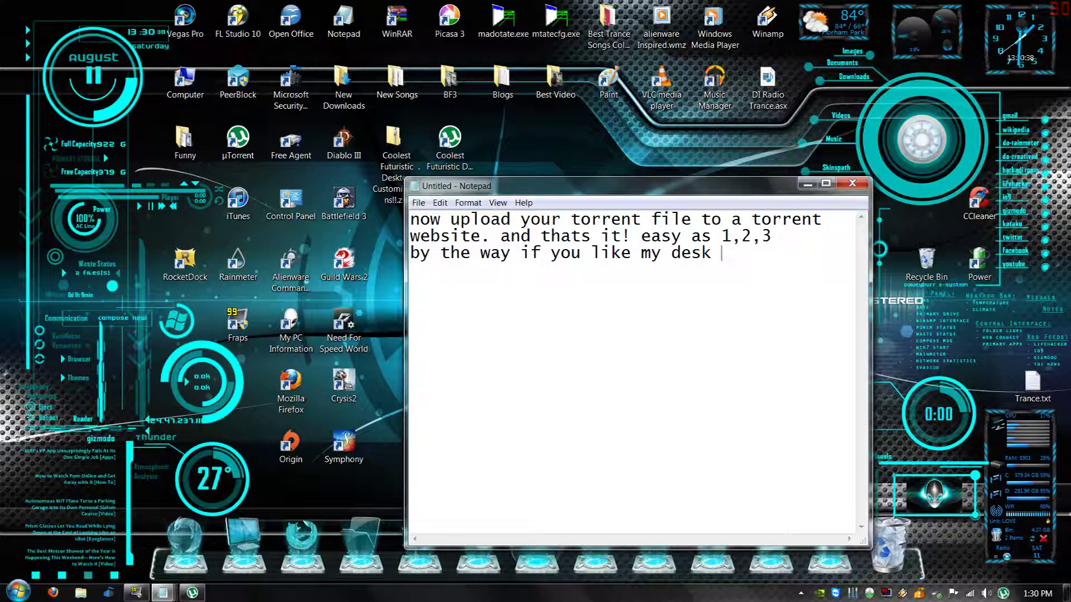
{"action": "type", "text": "topyou can "}
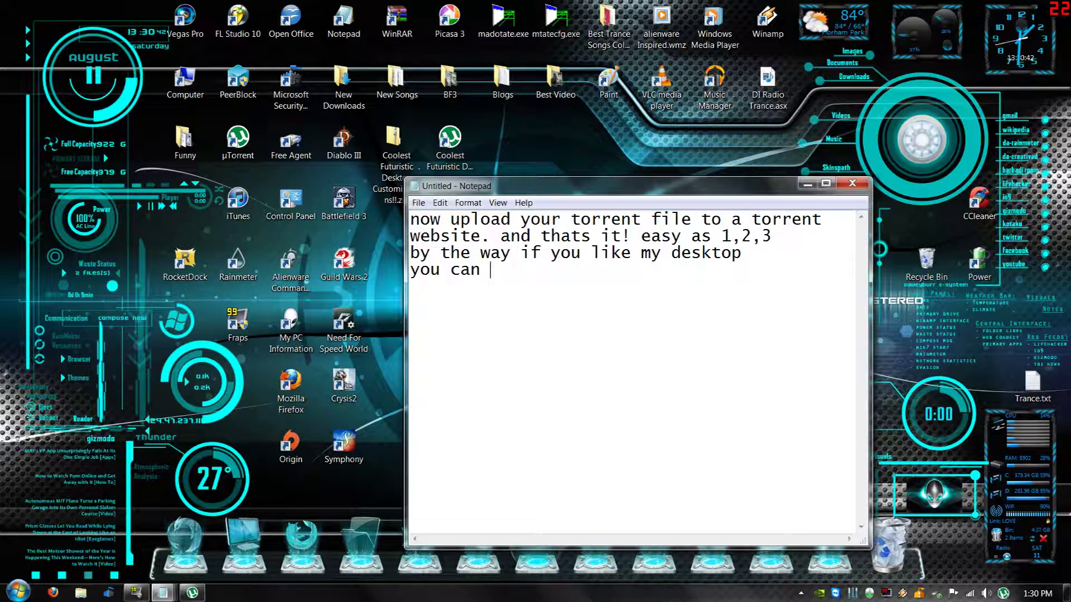
{"action": "type", "text": "go to"}
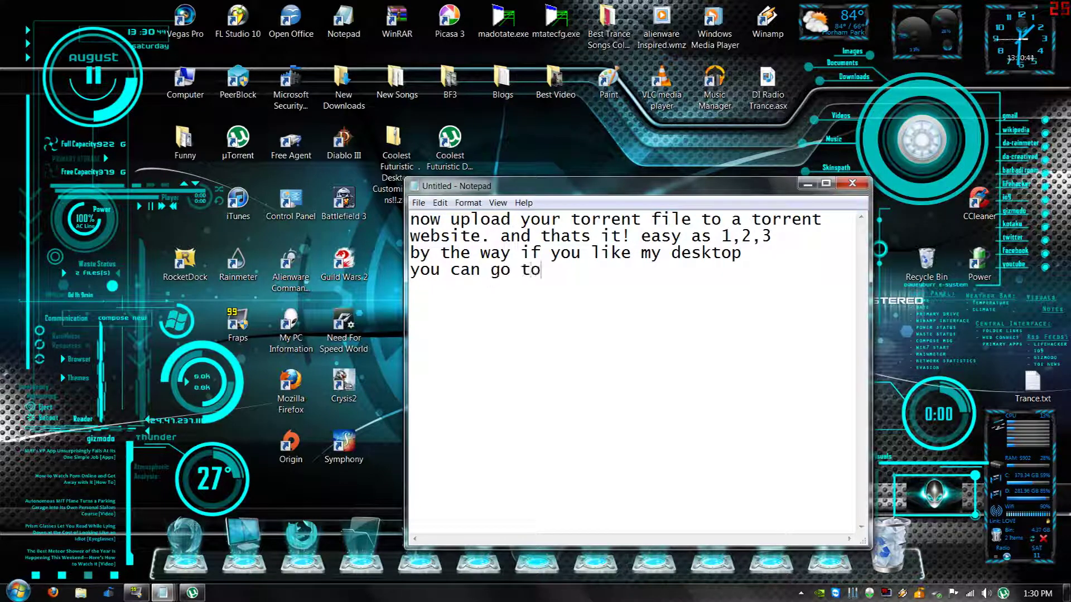
{"action": "type", "text": " kickasstor"}
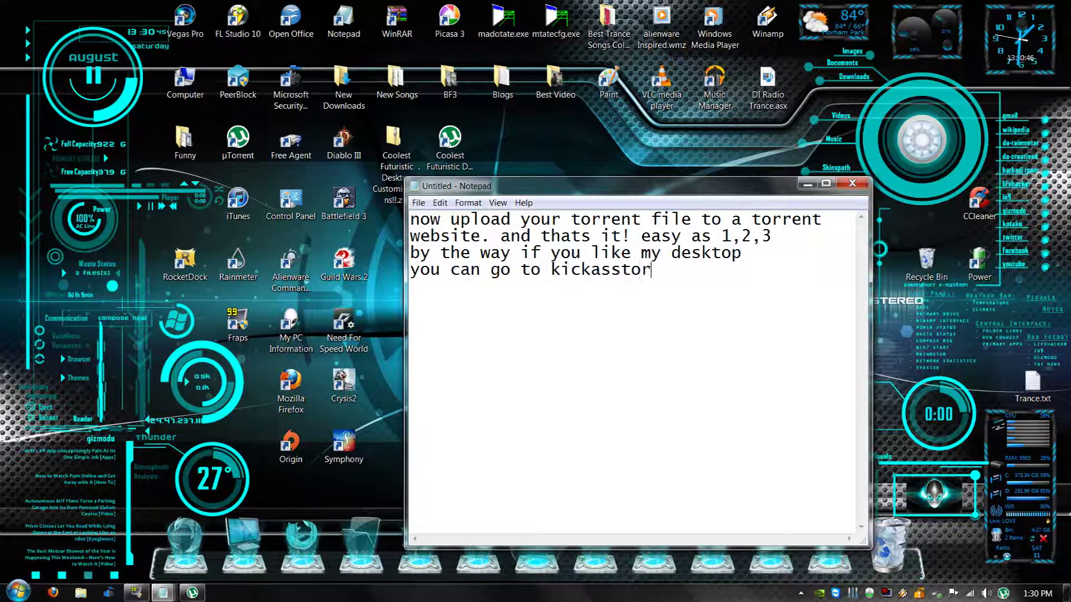
{"action": "type", "text": "rents.ph"}
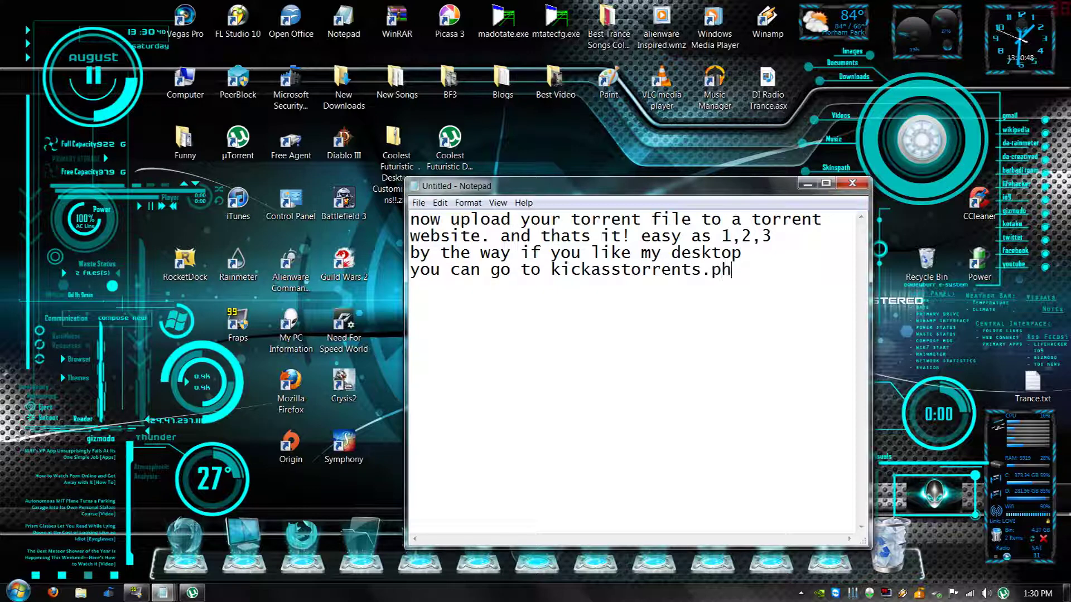
{"action": "key", "text": "BackSpace"}
{"action": "key", "text": "BackSpace"}
{"action": "key", "text": "BackSpace"}
{"action": "key", "text": "BackSpace"}
{"action": "key", "text": "BackSpace"}
{"action": "key", "text": "BackSpace"}
{"action": "key", "text": "BackSpace"}
{"action": "key", "text": "BackSpace"}
{"action": "key", "text": "BackSpace"}
{"action": "key", "text": "BackSpace"}
{"action": "key", "text": "BackSpace"}
{"action": "key", "text": "BackSpace"}
{"action": "key", "text": "BackSpace"}
{"action": "key", "text": "BackSpace"}
{"action": "key", "text": "BackSpace"}
{"action": "key", "text": "BackSpace"}
{"action": "key", "text": "BackSpace"}
{"action": "key", "text": "BackSpace"}
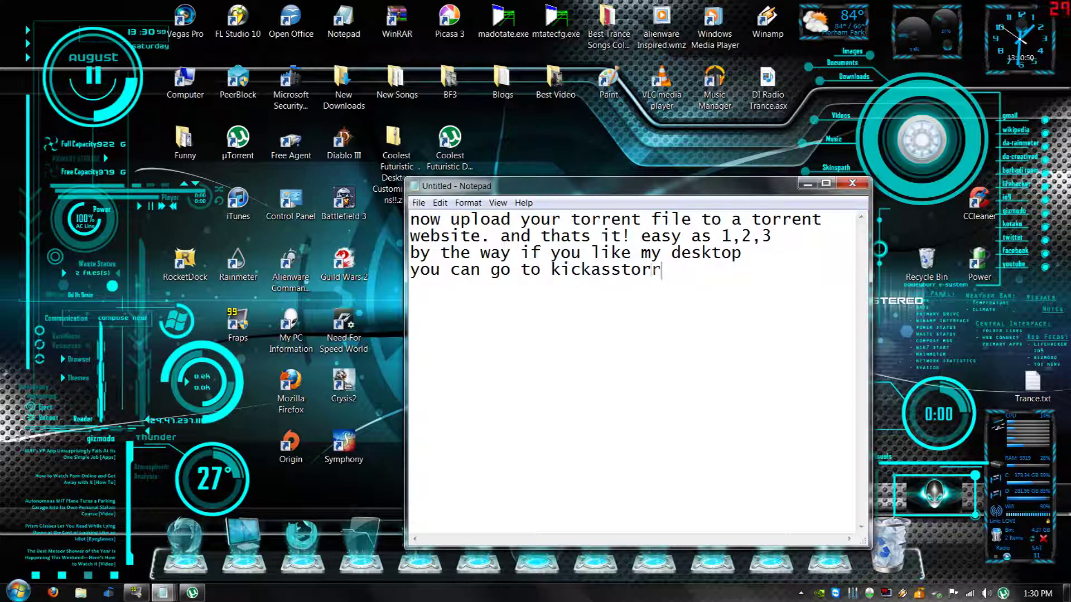
- Complete the sentence with "kat.ph the website." and start a new line with "type in"
{"action": "type", "text": "kat.ph"}
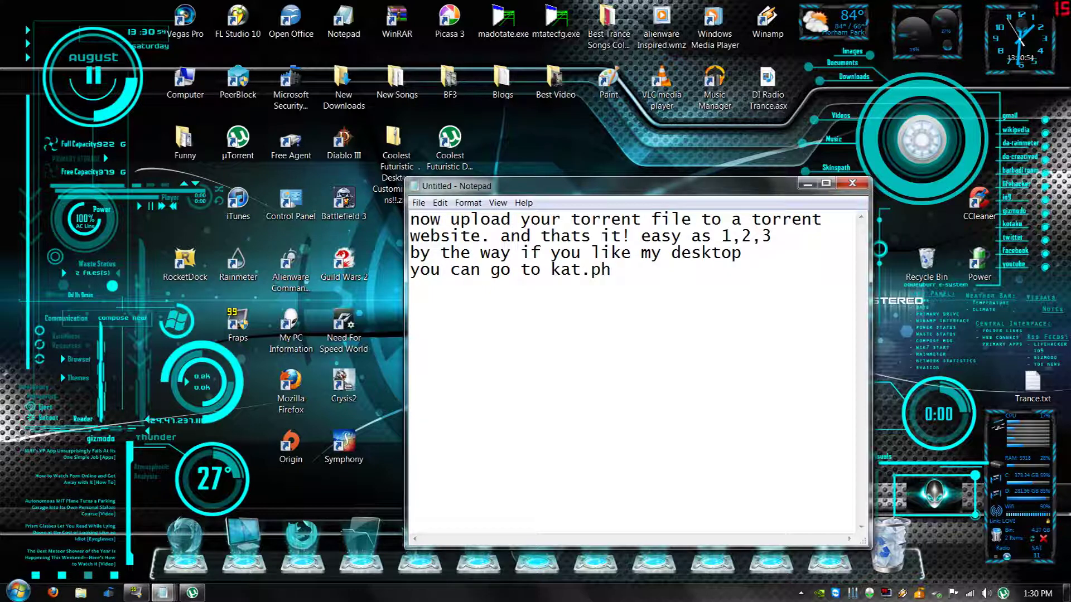
{"action": "type", "text": " the websid"}
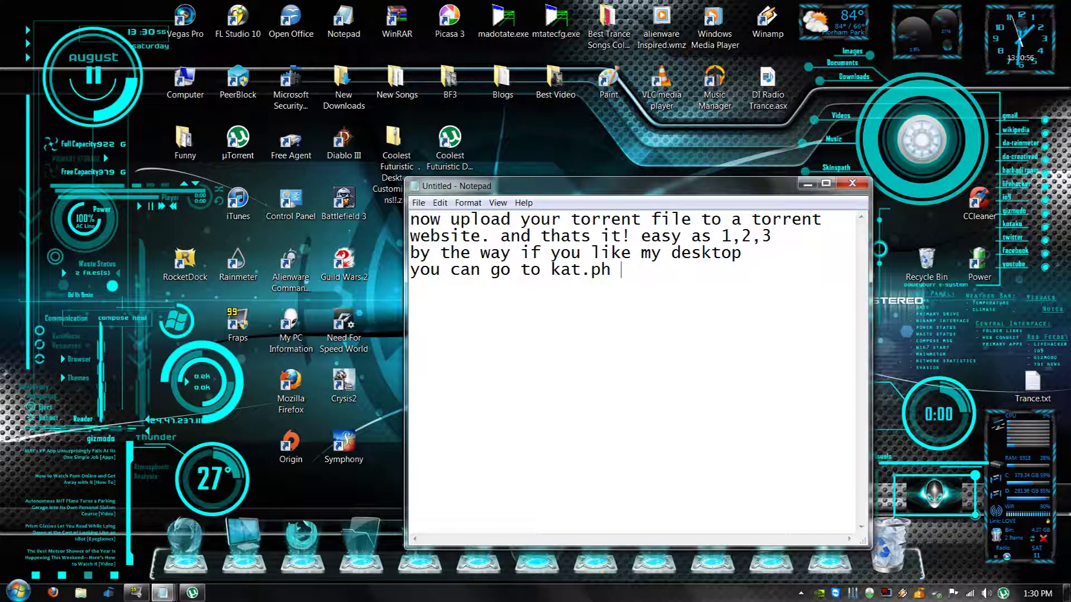
{"action": "key", "text": "BackSpace"}
{"action": "type", "text": "te. an"}
{"action": "key", "text": "BackSpace"}
{"action": "key", "text": "BackSpace"}
{"action": "key", "text": "BackSpace"}
{"action": "key", "text": "Return"}
{"action": "type", "text": "type in"}
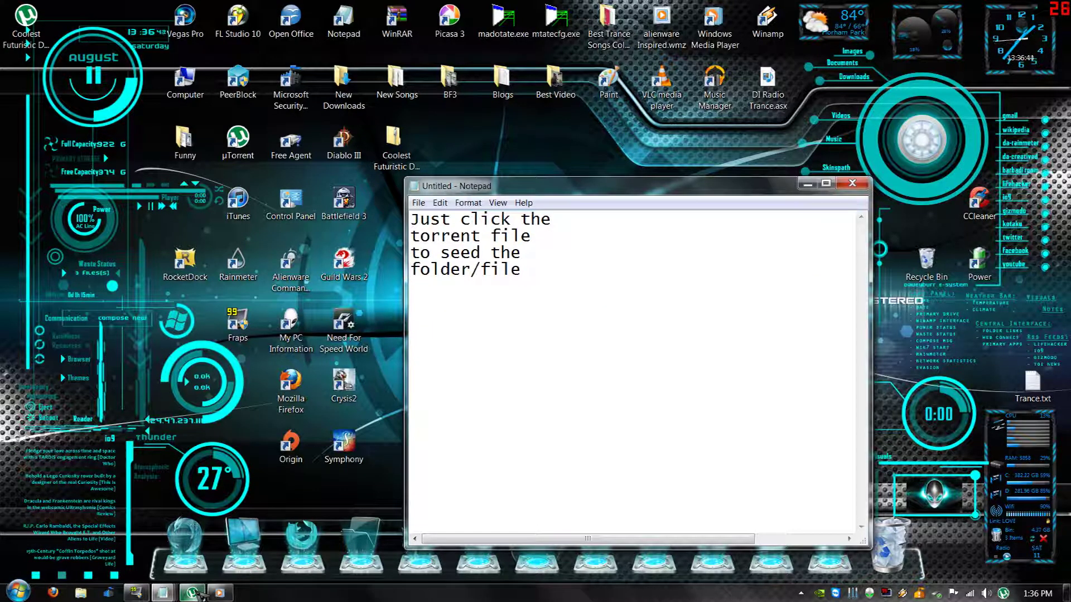
- Switch to µTorrent to check the seeding status of the created torrent, then hide its window again
{"action": "left_click", "coordinate": [198, 594]}
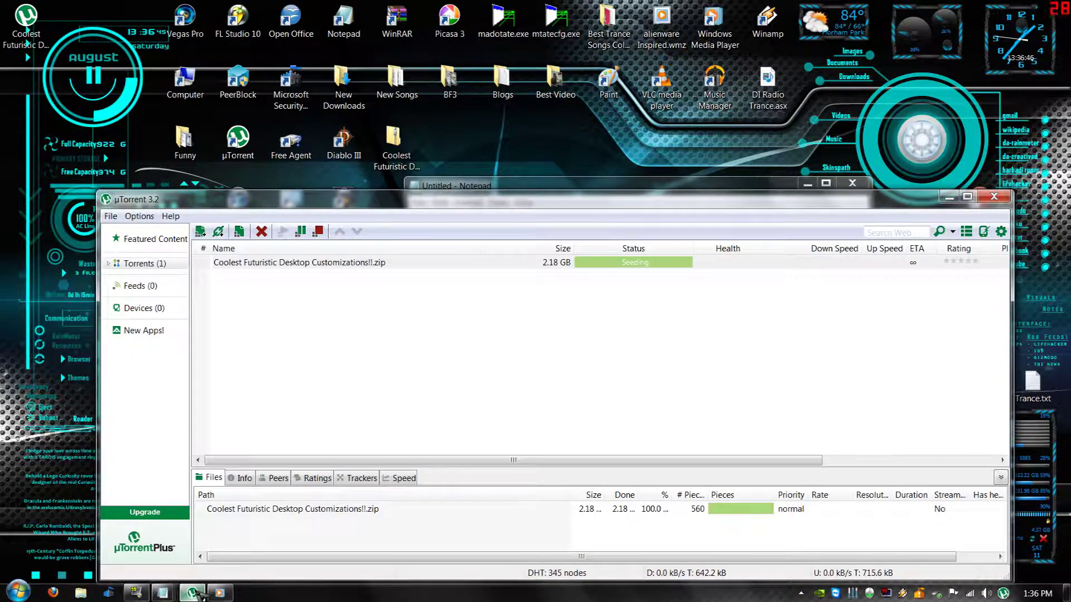
{"action": "left_click", "coordinate": [199, 594]}
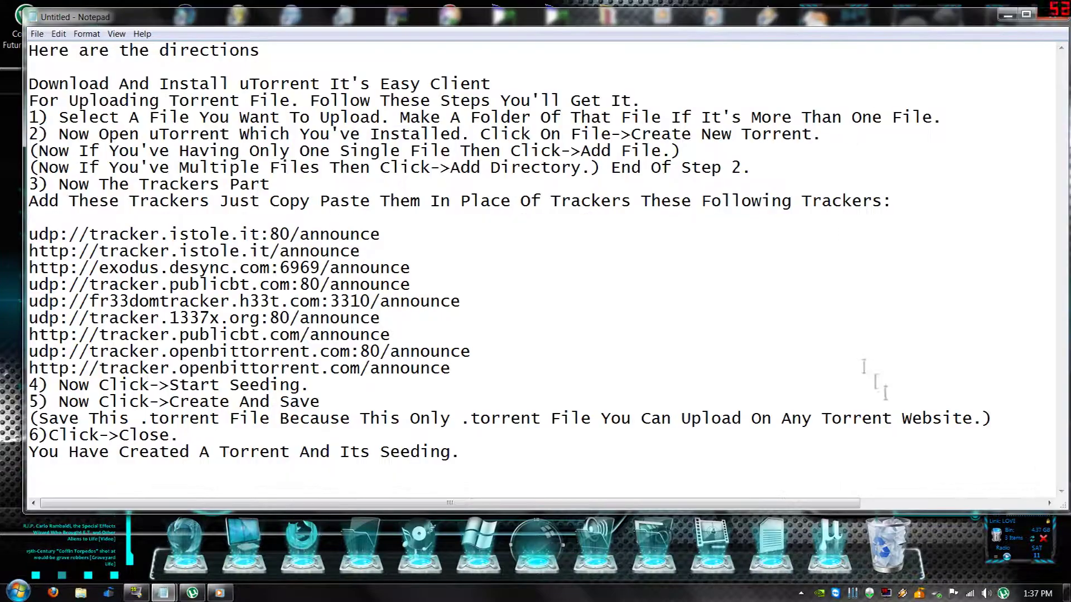